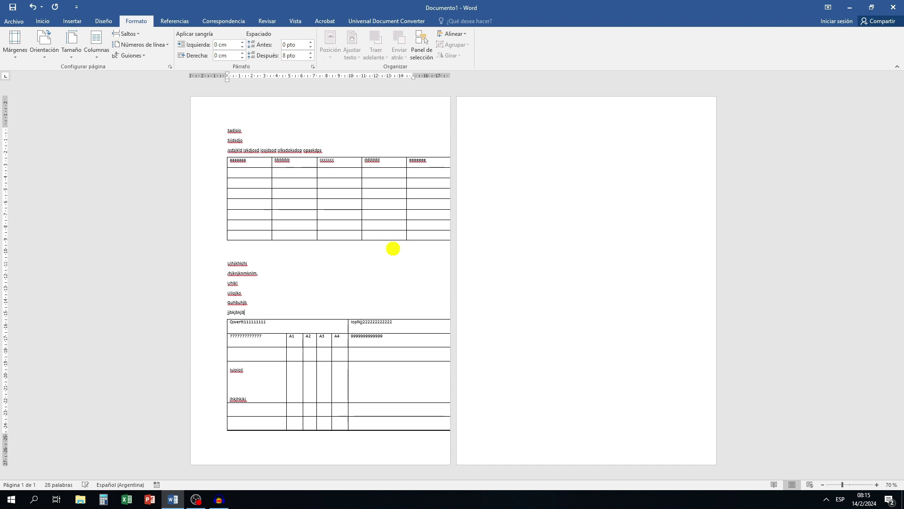
Step: Type the new lines Jjbkjbkjb and Jhgjhbbkj on separate lines above the lower table
{"action": "key", "text": "Return"}
{"action": "type", "text": "jhgjhbbkj"}
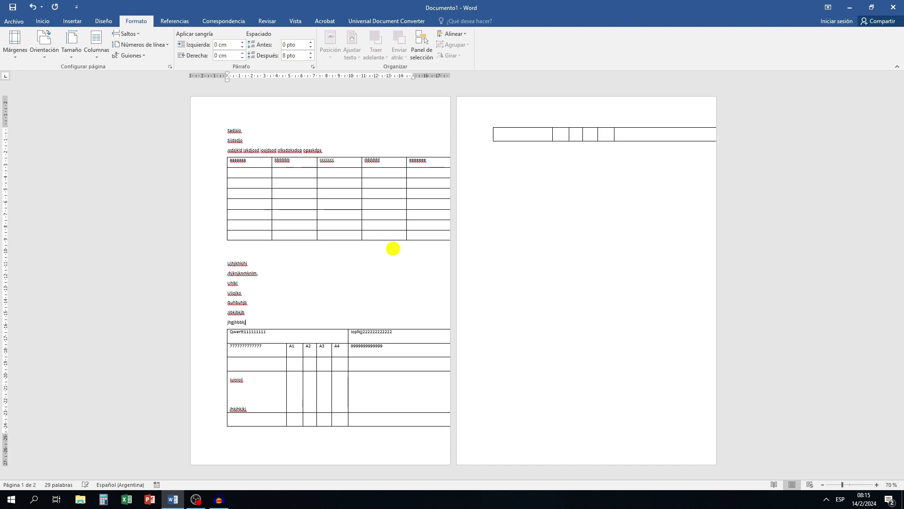
{"action": "scroll", "coordinate": [394, 248], "scroll_direction": "up", "scroll_amount": 6, "text": "ctrl"}
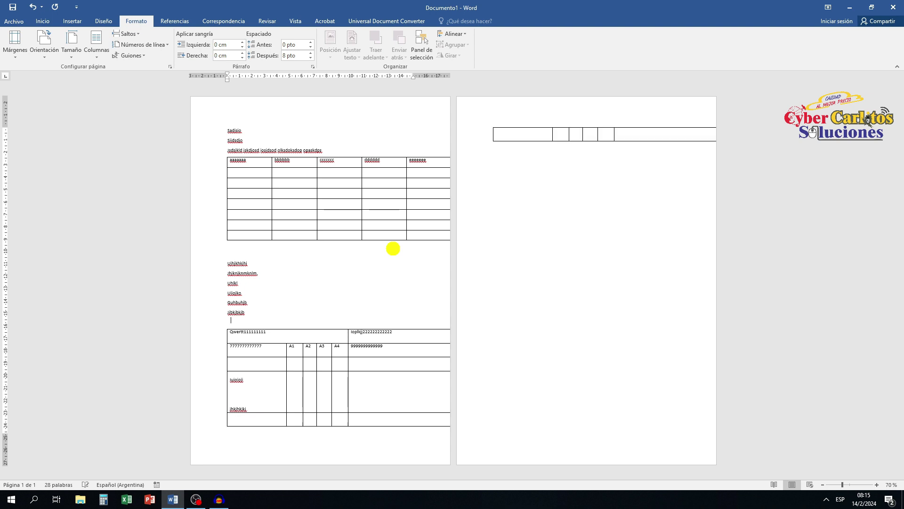
{"action": "type", "text": "jhgjhbbkj"}
{"action": "scroll", "coordinate": [394, 248], "scroll_direction": "up", "scroll_amount": 6}
{"action": "key", "text": "ctrl+z"}
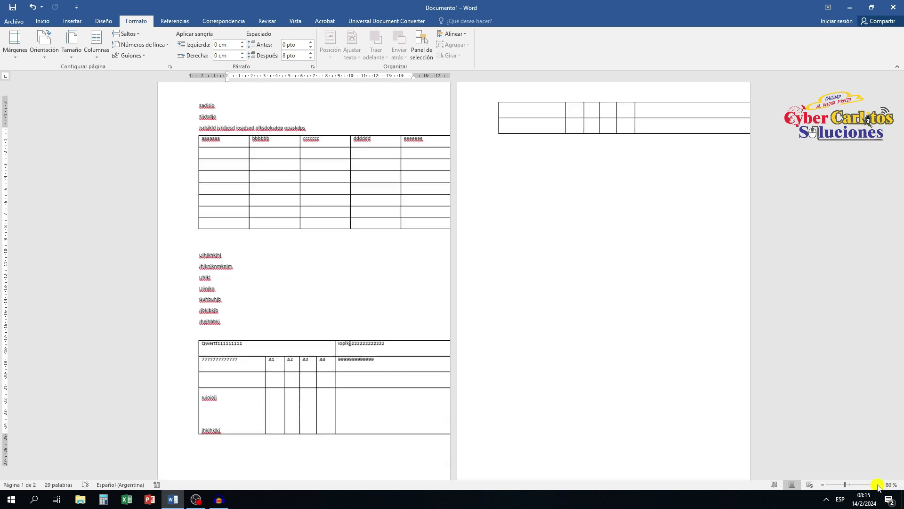
{"action": "scroll", "coordinate": [545, 235], "scroll_direction": "up", "scroll_amount": 6}
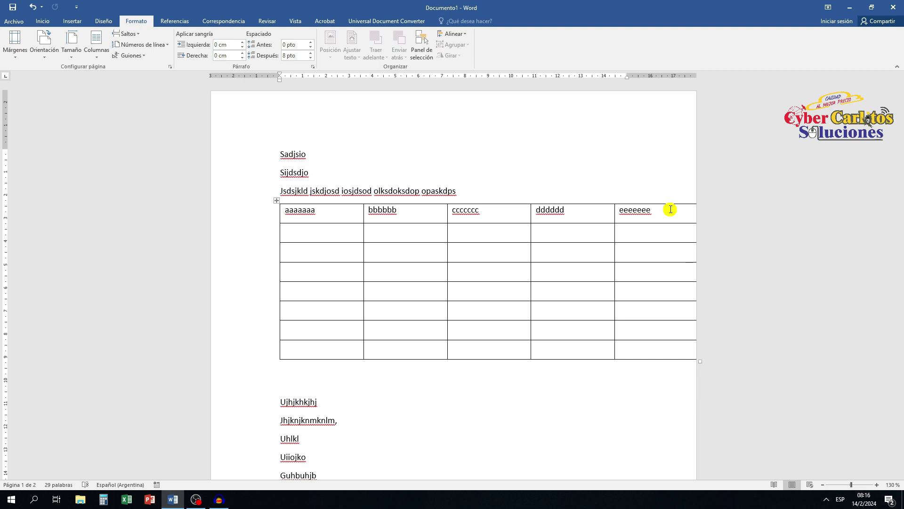
Step: Set page orientation to Horizontal via Formato > Orientación
{"action": "left_click", "coordinate": [43, 22]}
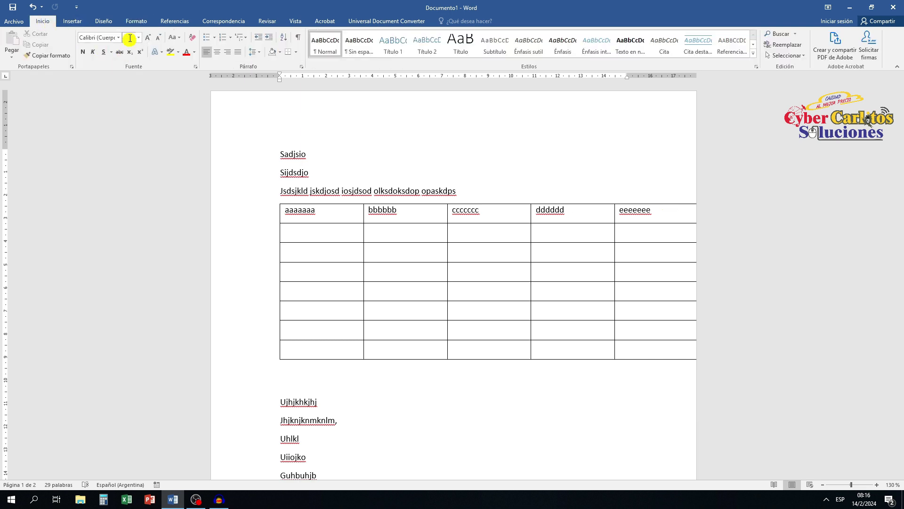
{"action": "left_click", "coordinate": [135, 22]}
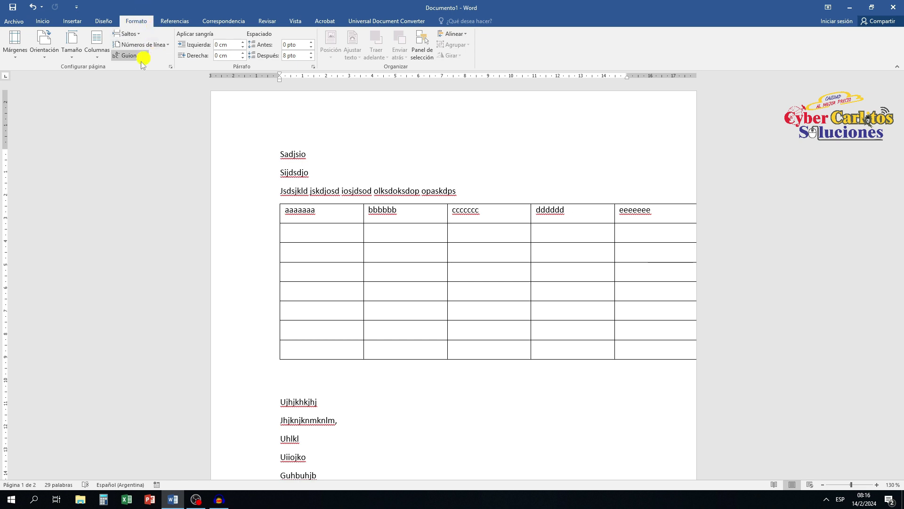
{"action": "left_click", "coordinate": [44, 51]}
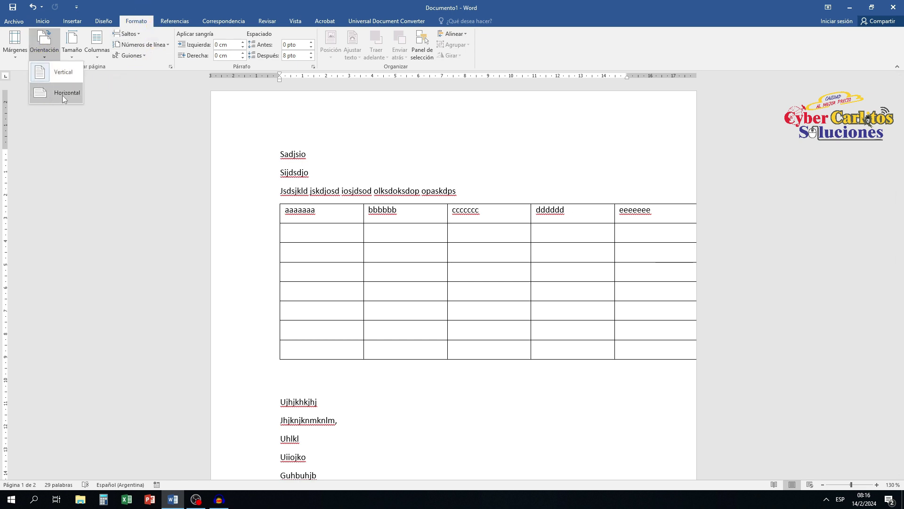
{"action": "left_click", "coordinate": [63, 95]}
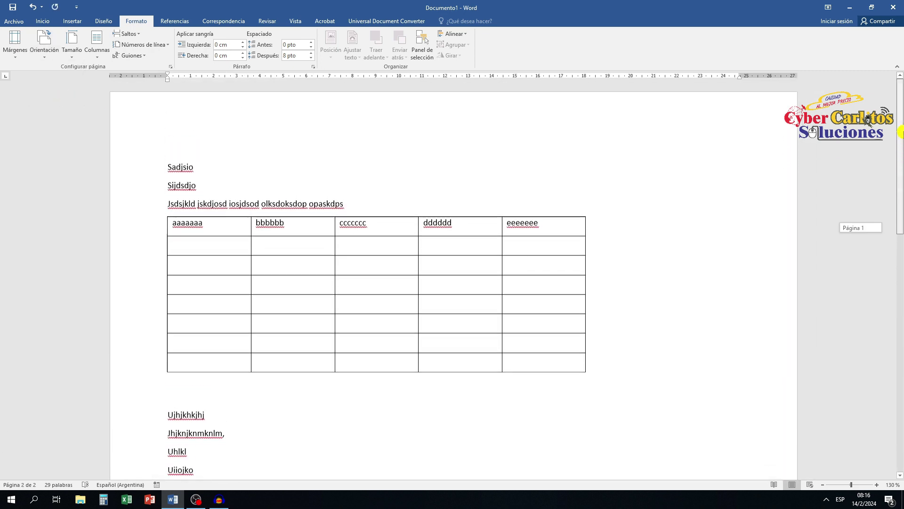
{"action": "left_click_drag", "start_coordinate": [901, 133], "coordinate": [901, 132]}
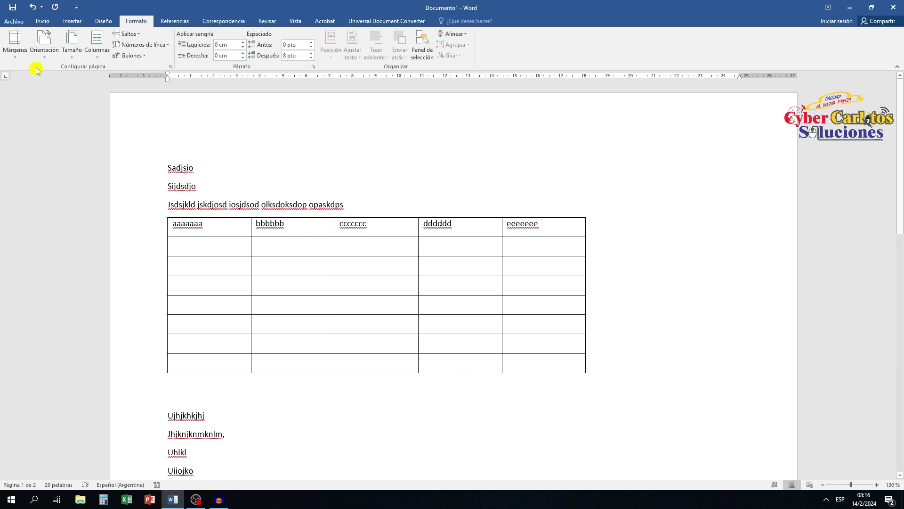
Step: Set orientation back to Vertical and drag the ruler's left margin marker leftward
{"action": "left_click", "coordinate": [44, 52]}
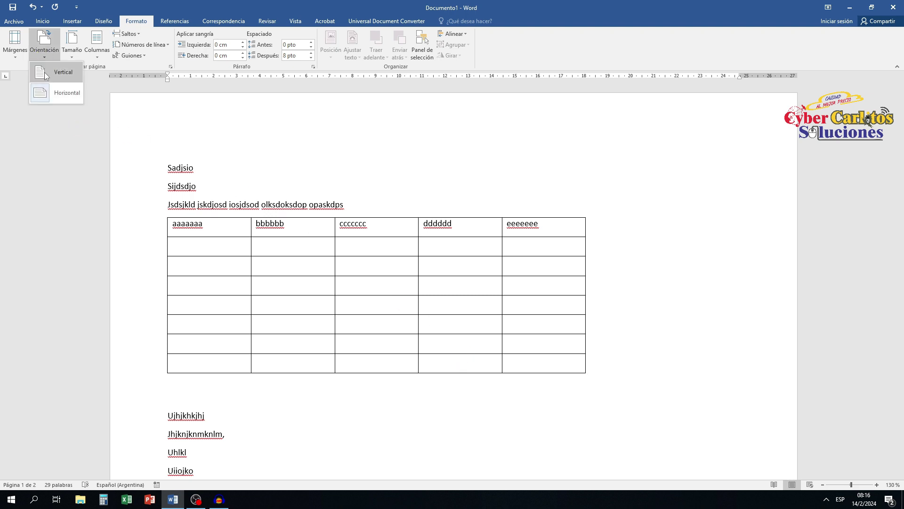
{"action": "left_click", "coordinate": [64, 93]}
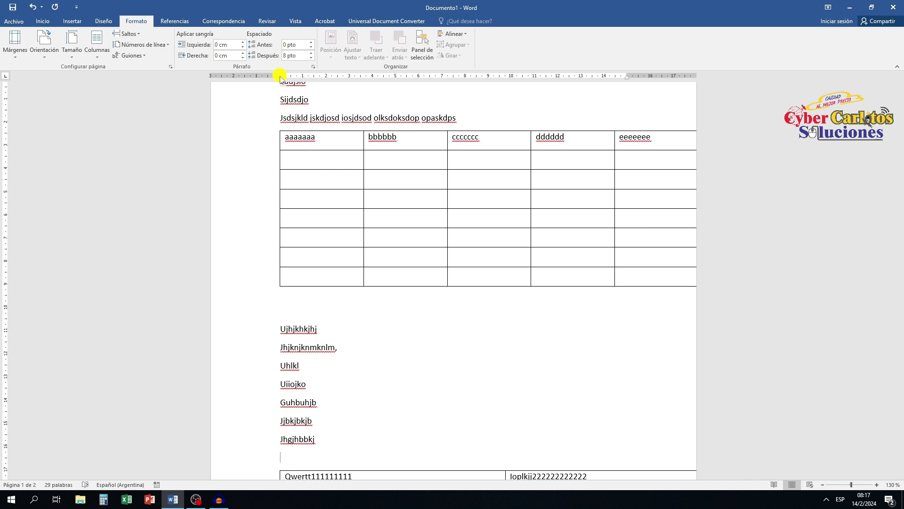
{"action": "left_click_drag", "start_coordinate": [281, 75], "coordinate": [245, 75]}
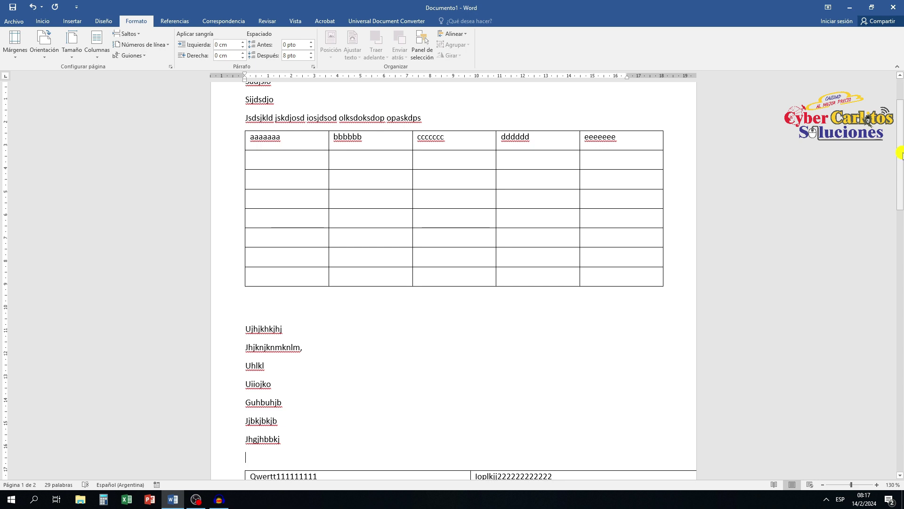
{"action": "left_click_drag", "start_coordinate": [901, 154], "coordinate": [901, 214]}
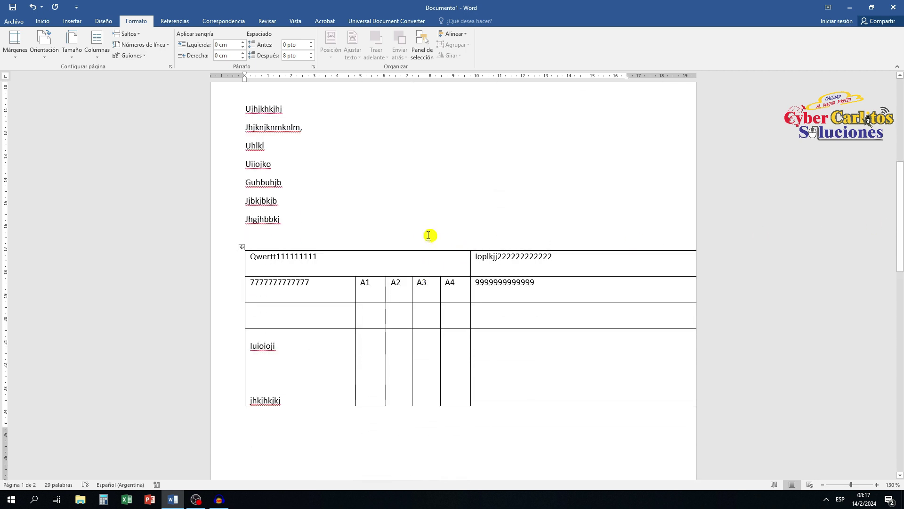
Step: Set Orientación to Horizontal again, moving the lower table to page 2
{"action": "left_click", "coordinate": [54, 56]}
{"action": "left_click", "coordinate": [56, 91]}
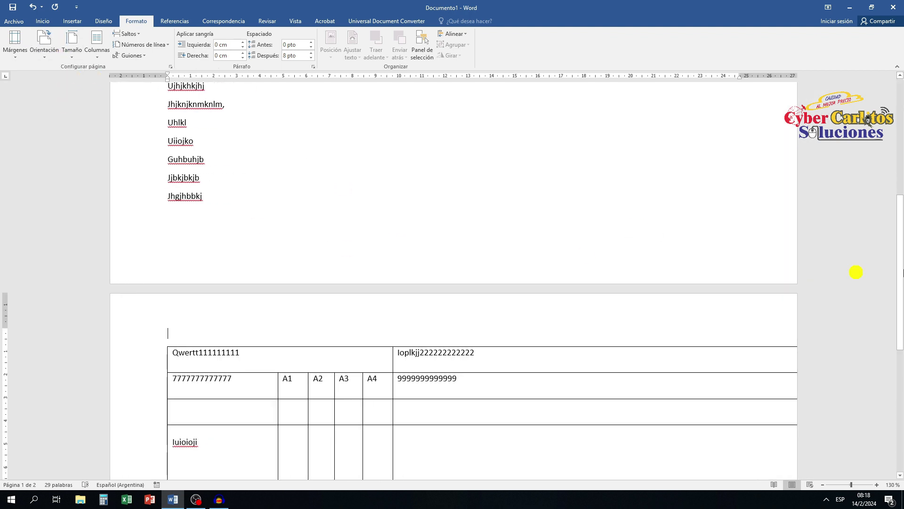
{"action": "mouse_move", "coordinate": [900, 262]}
{"action": "left_mouse_down"}
{"action": "mouse_move", "coordinate": [901, 326]}
{"action": "mouse_move", "coordinate": [901, 319]}
{"action": "left_mouse_up"}
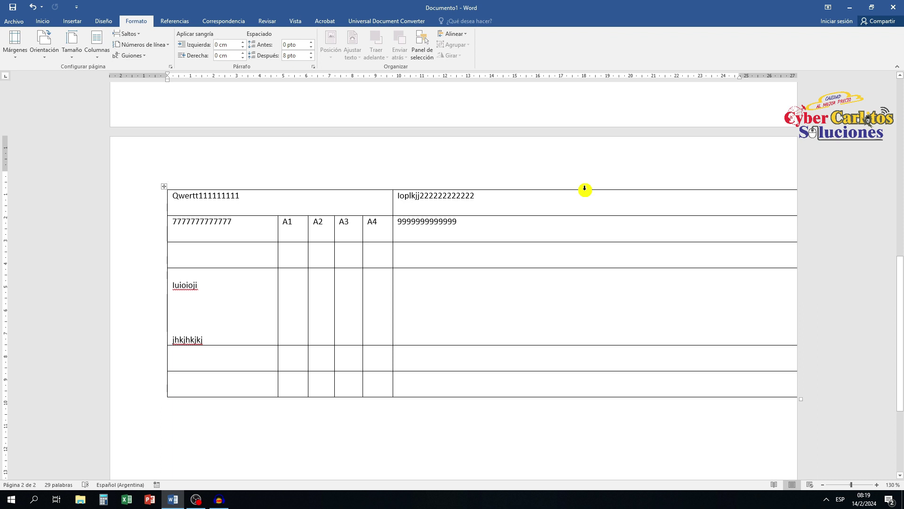
Step: Select the lower table's rightmost column and open Propiedades de tabla
{"action": "left_click", "coordinate": [585, 189]}
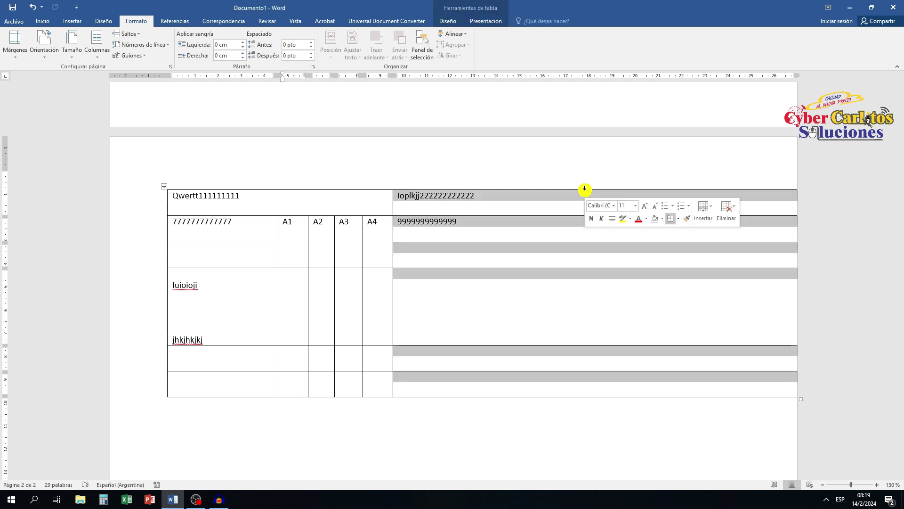
{"action": "key", "text": "Up"}
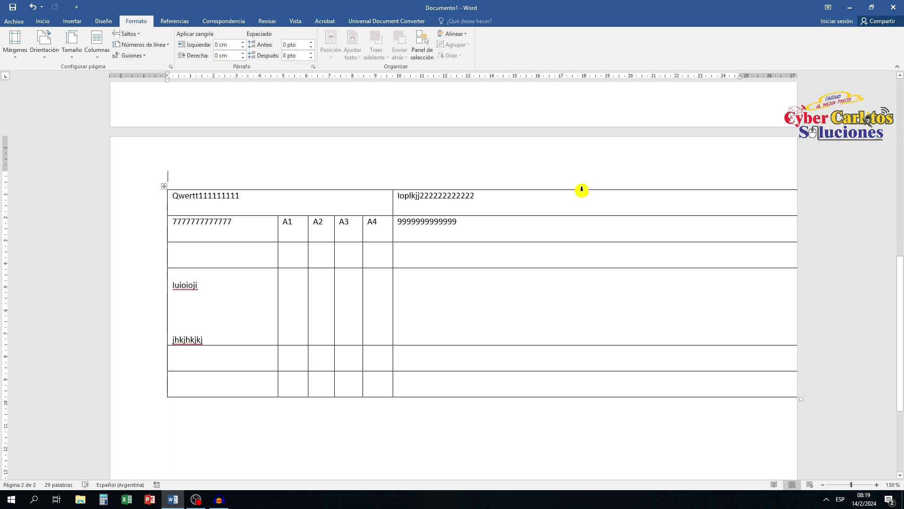
{"action": "left_click", "coordinate": [582, 189]}
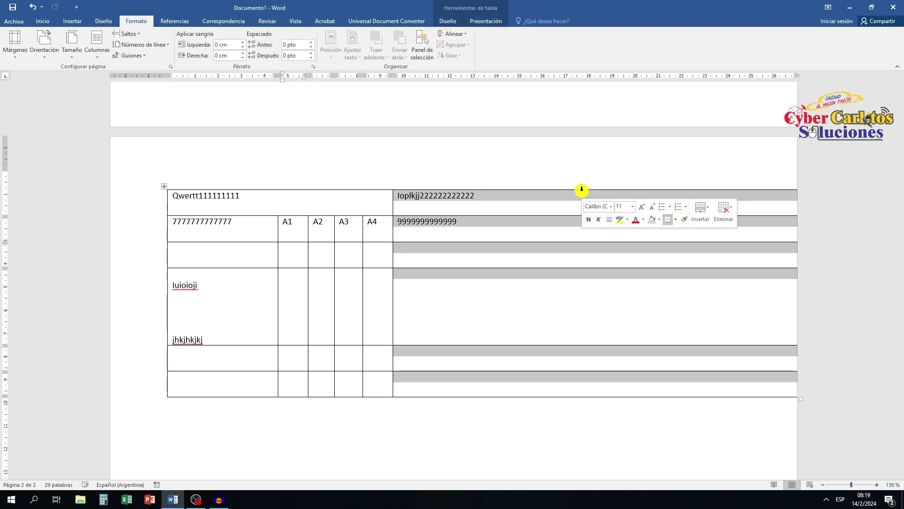
{"action": "right_click", "coordinate": [582, 189]}
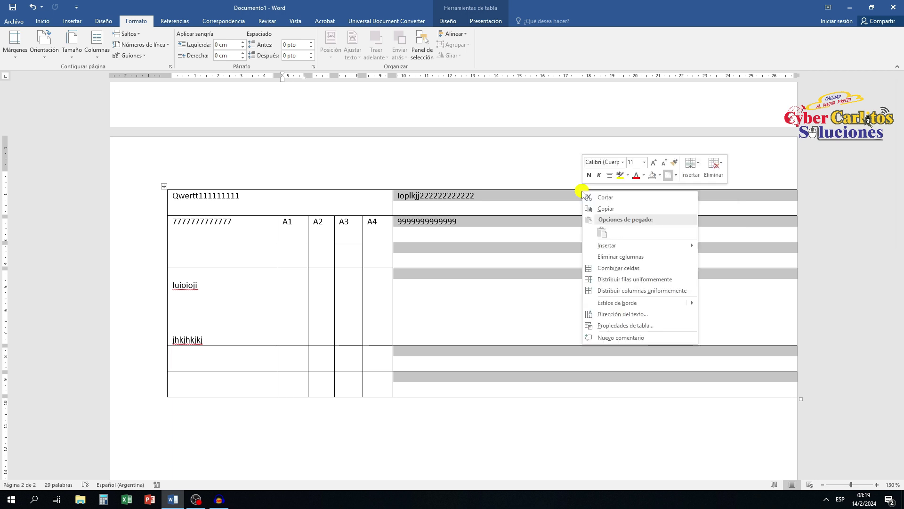
{"action": "left_click", "coordinate": [631, 326]}
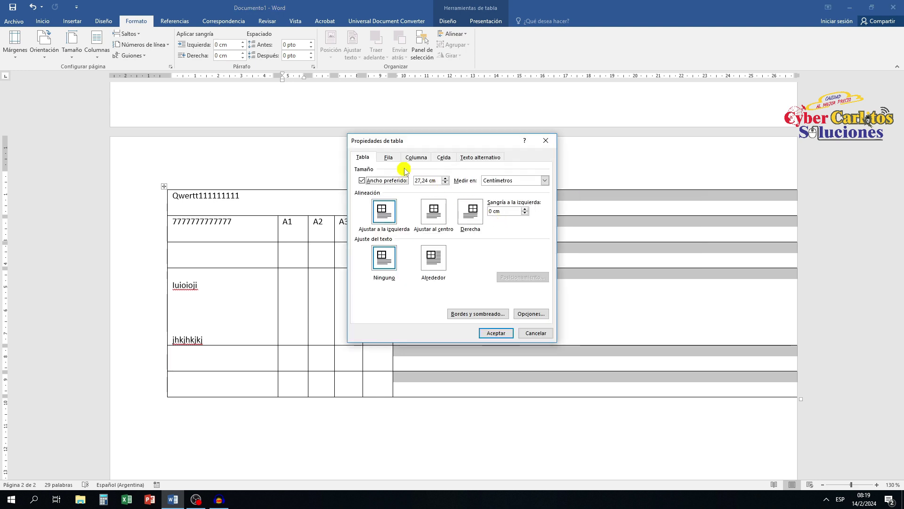
Step: Change the preferred width on the Columna tab, then undo the change
{"action": "left_click", "coordinate": [417, 157]}
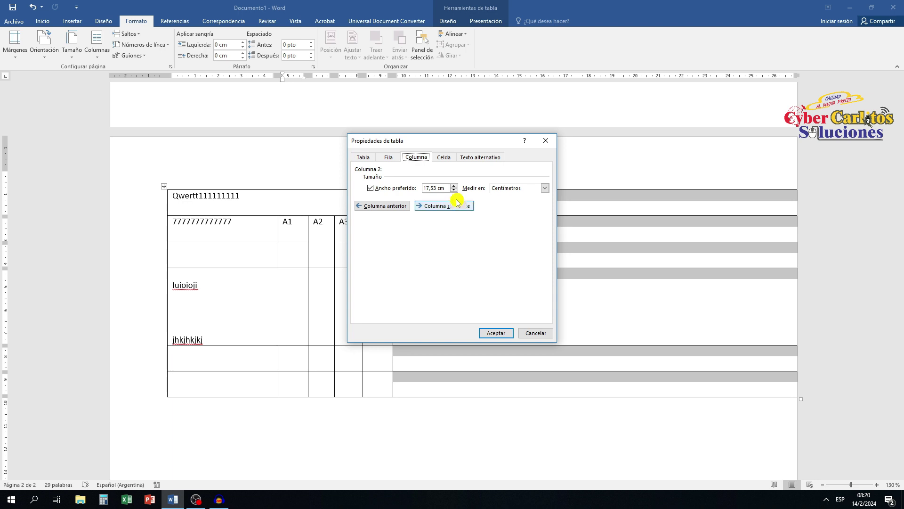
{"action": "left_click_drag", "start_coordinate": [445, 188], "coordinate": [414, 187]}
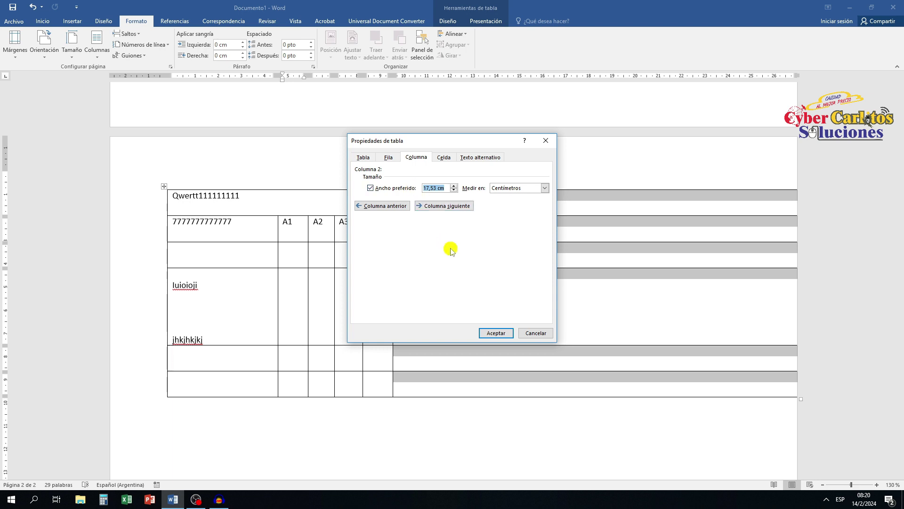
{"action": "key", "text": "BackSpace"}
{"action": "key", "text": "Return"}
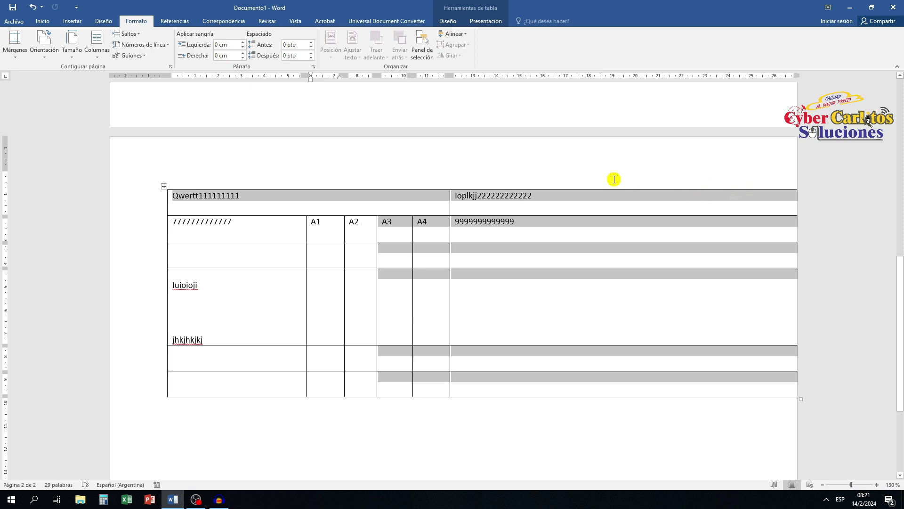
{"action": "left_click", "coordinate": [32, 8]}
{"action": "left_click", "coordinate": [32, 8]}
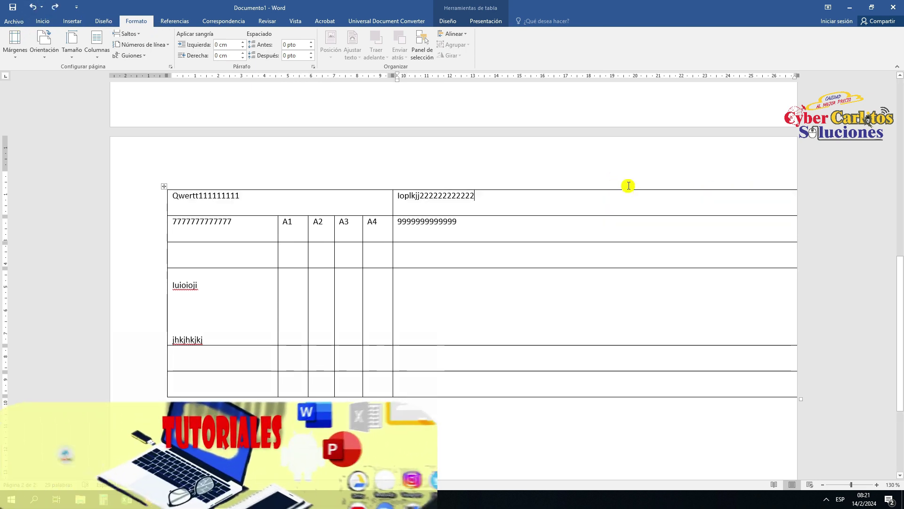
Step: Reopen and confirm the column width settings, then place the caret outside the table
{"action": "left_click", "coordinate": [629, 189]}
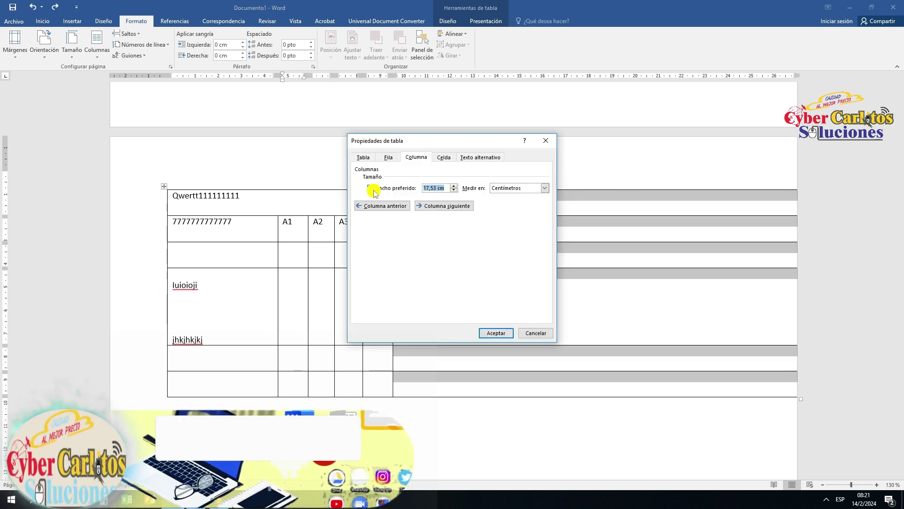
{"action": "type", "text": "5"}
{"action": "key", "text": "Return"}
{"action": "left_click", "coordinate": [877, 485]}
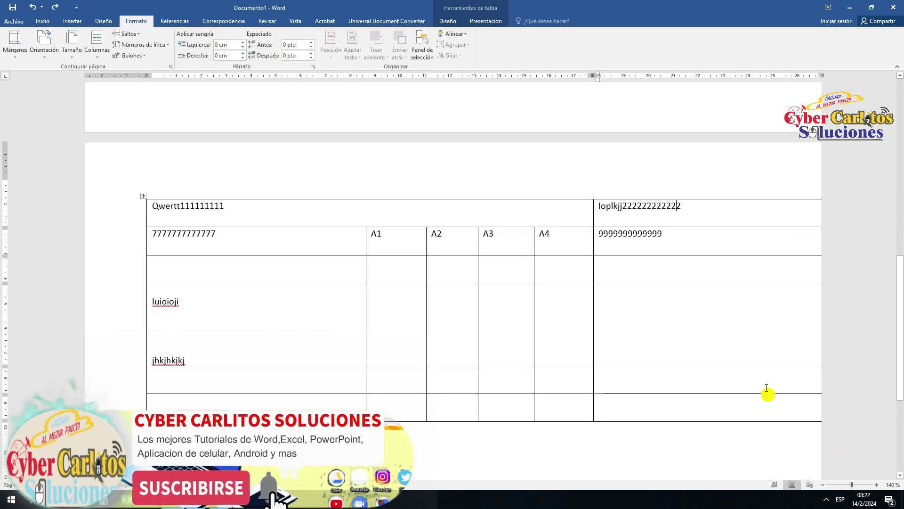
{"action": "left_click", "coordinate": [767, 394]}
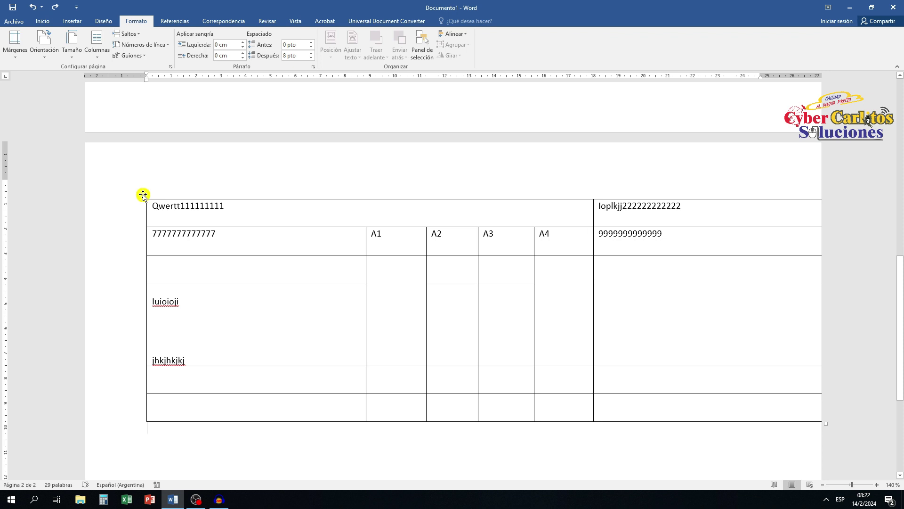
Step: Set the whole table's Ancho preferido to 20 cm on the Tabla tab of Propiedades de tabla
{"action": "left_click", "coordinate": [143, 195]}
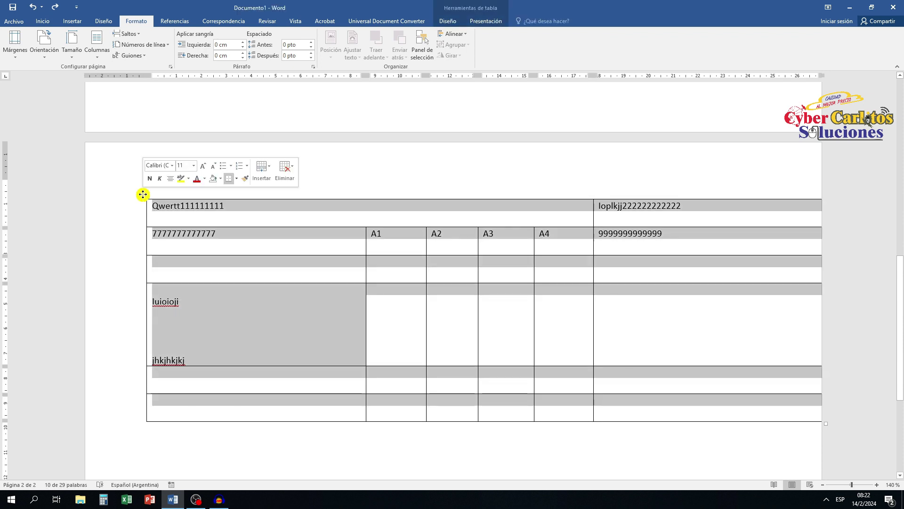
{"action": "right_click", "coordinate": [143, 196]}
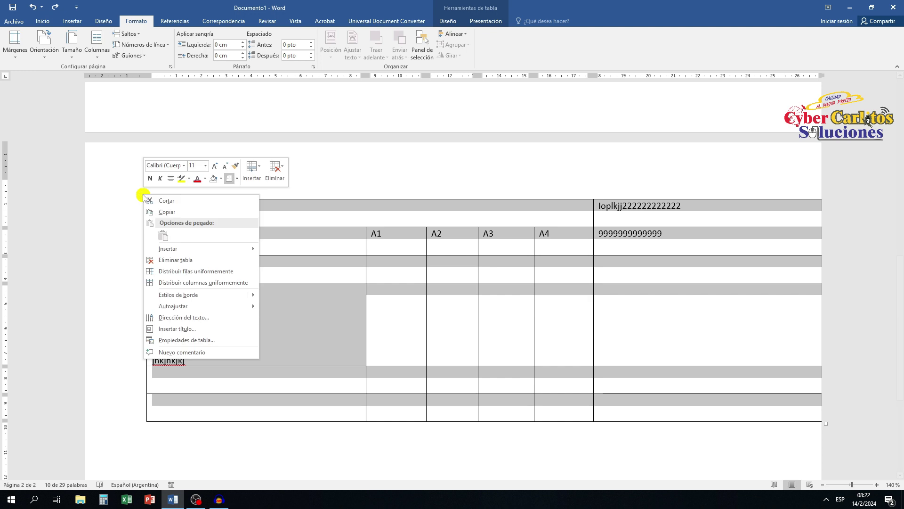
{"action": "left_click", "coordinate": [197, 340]}
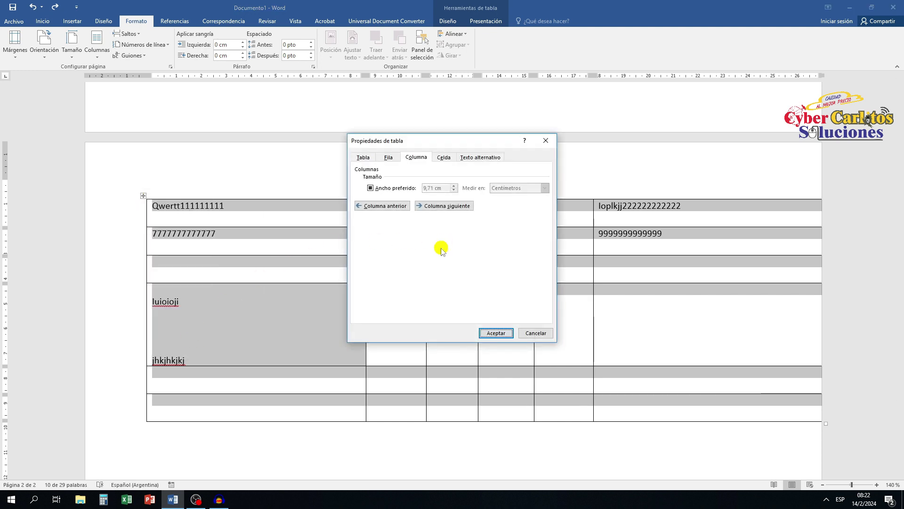
{"action": "left_click", "coordinate": [371, 161]}
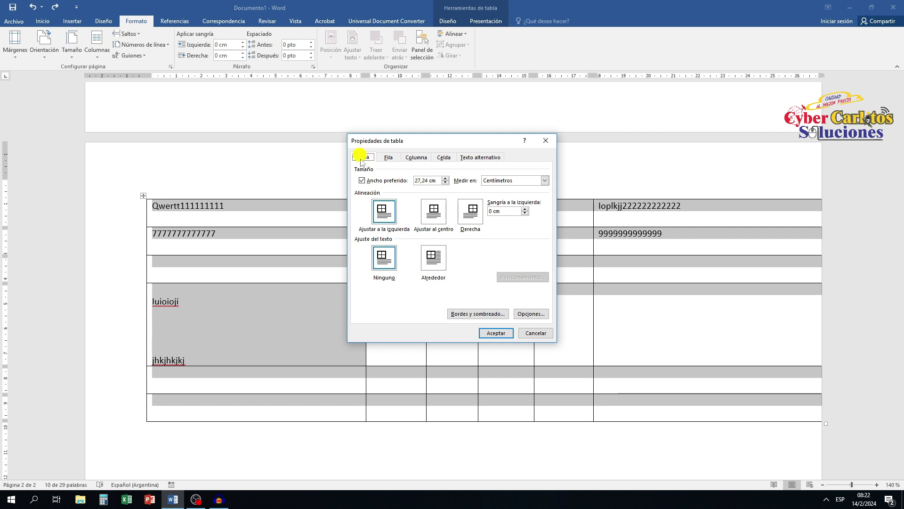
{"action": "left_click_drag", "start_coordinate": [440, 182], "coordinate": [398, 180]}
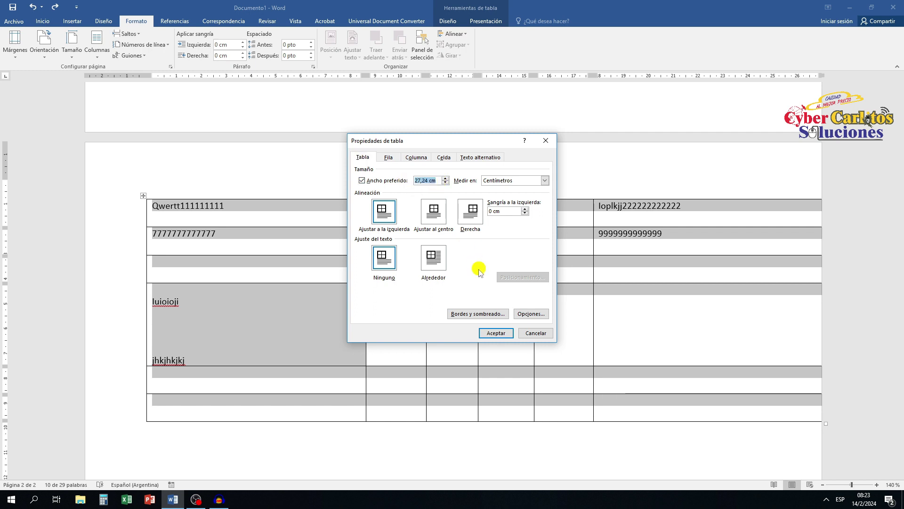
{"action": "type", "text": "20"}
{"action": "left_click", "coordinate": [496, 333]}
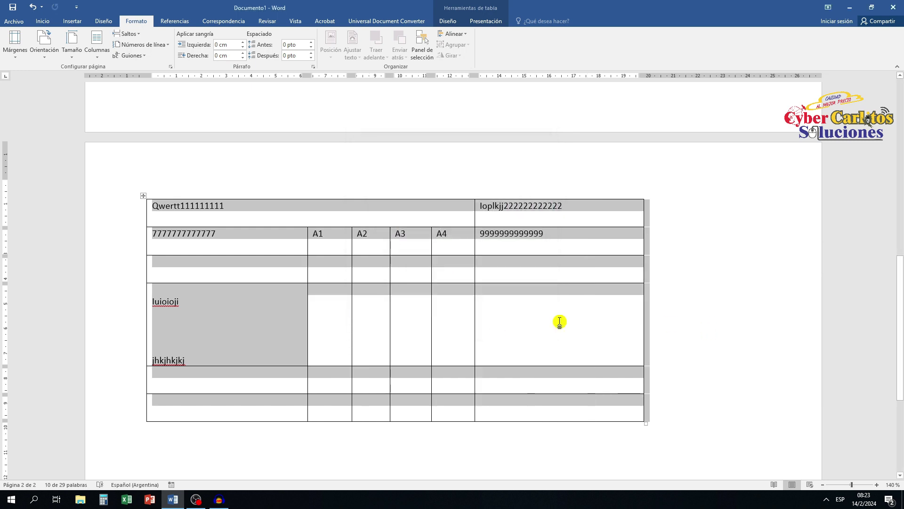
{"action": "left_click", "coordinate": [660, 324]}
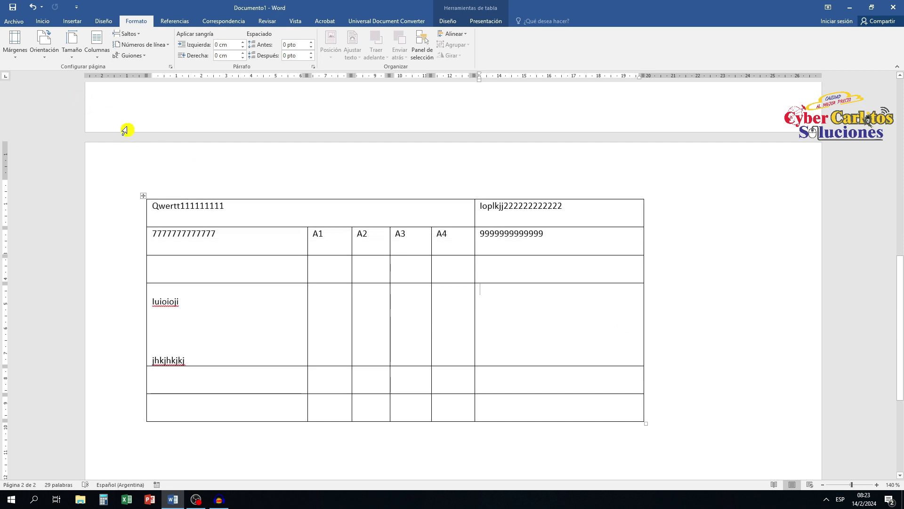
Step: Switch the page to Vertical and drag the ruler's left margin slightly left
{"action": "left_click", "coordinate": [44, 47]}
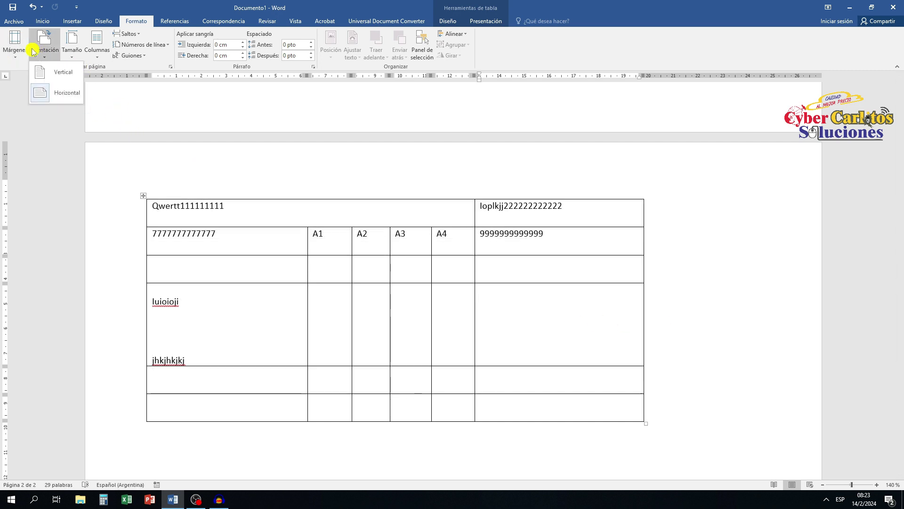
{"action": "left_click", "coordinate": [52, 74]}
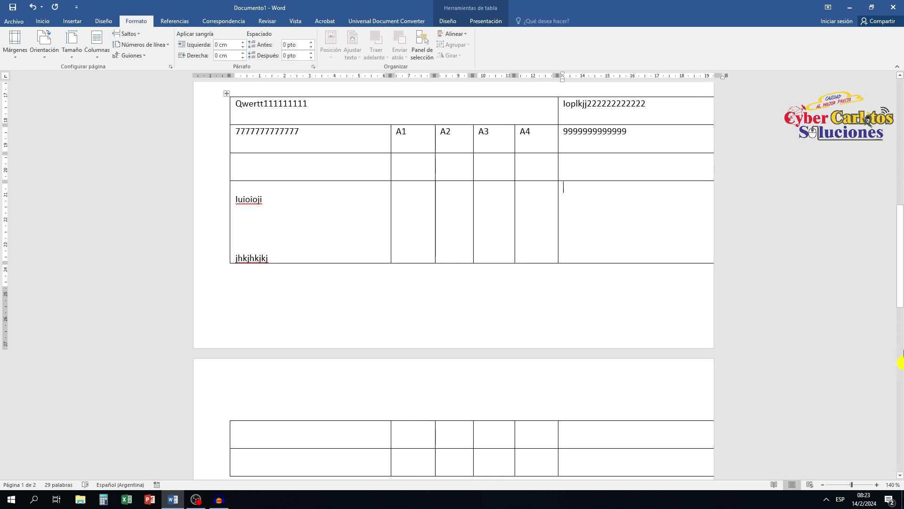
{"action": "left_click_drag", "start_coordinate": [901, 304], "coordinate": [900, 217]}
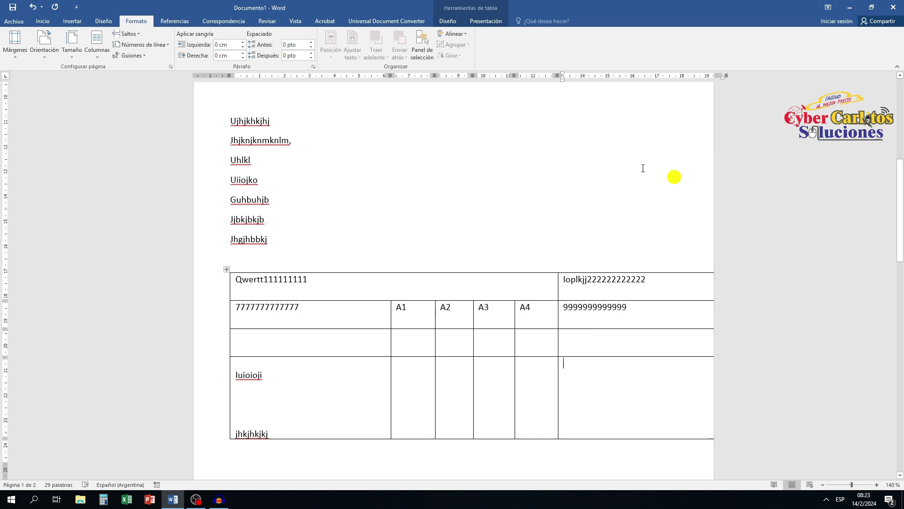
{"action": "left_click", "coordinate": [424, 159]}
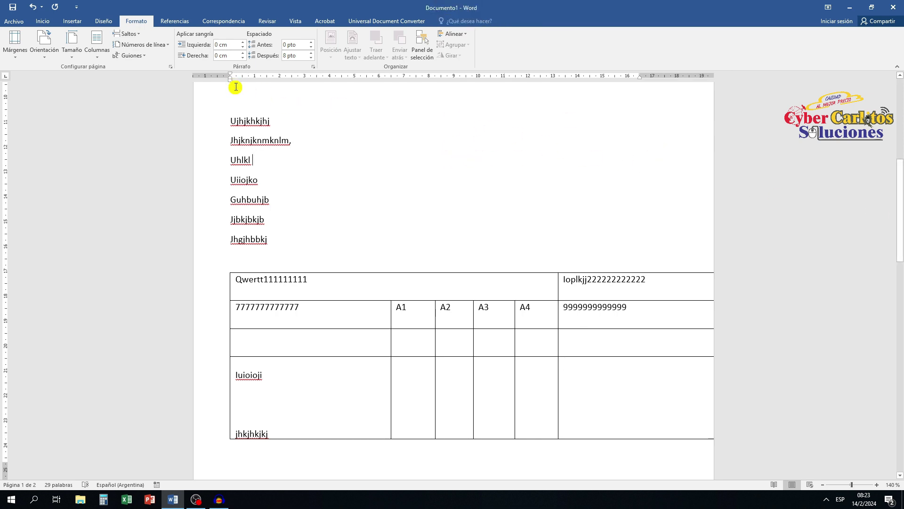
{"action": "left_click_drag", "start_coordinate": [231, 75], "coordinate": [221, 76]}
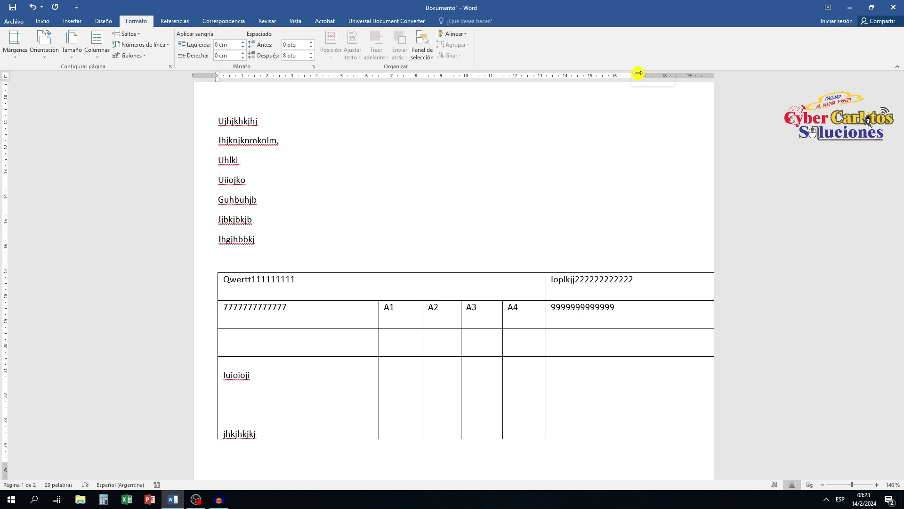
{"action": "mouse_move", "coordinate": [383, 314]}
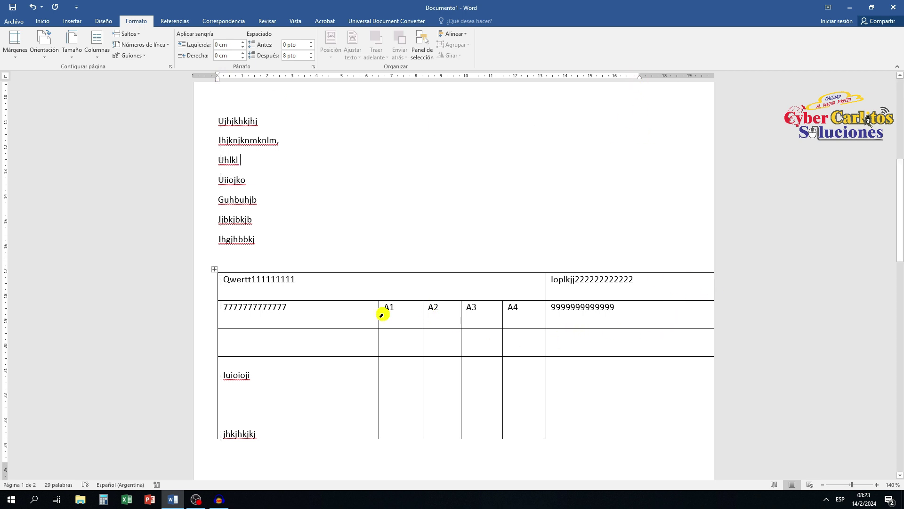
Step: Drag column borders to narrow the first, A3 and A4 columns and widen the last column
{"action": "left_click_drag", "start_coordinate": [377, 315], "coordinate": [343, 315]}
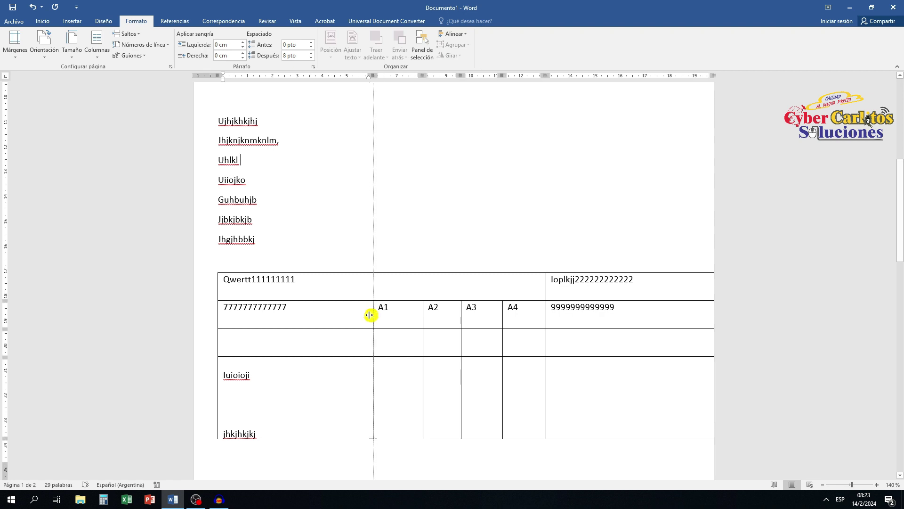
{"action": "left_click_drag", "start_coordinate": [461, 315], "coordinate": [430, 315]}
{"action": "mouse_move", "coordinate": [482, 317]}
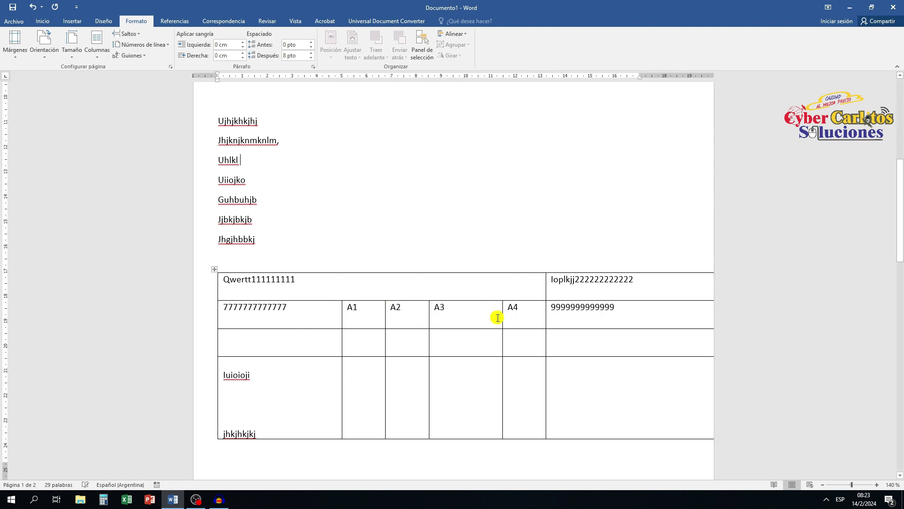
{"action": "left_click_drag", "start_coordinate": [501, 319], "coordinate": [467, 317]}
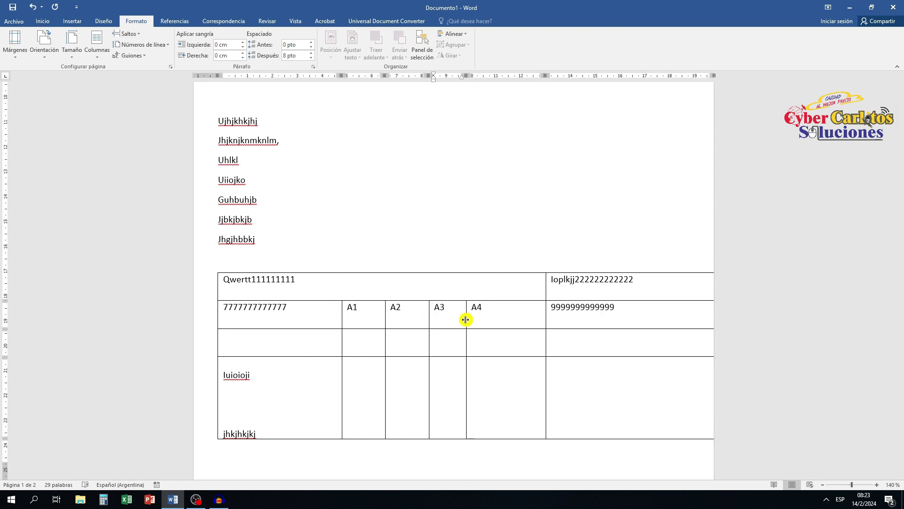
{"action": "left_click_drag", "start_coordinate": [545, 285], "coordinate": [503, 285]}
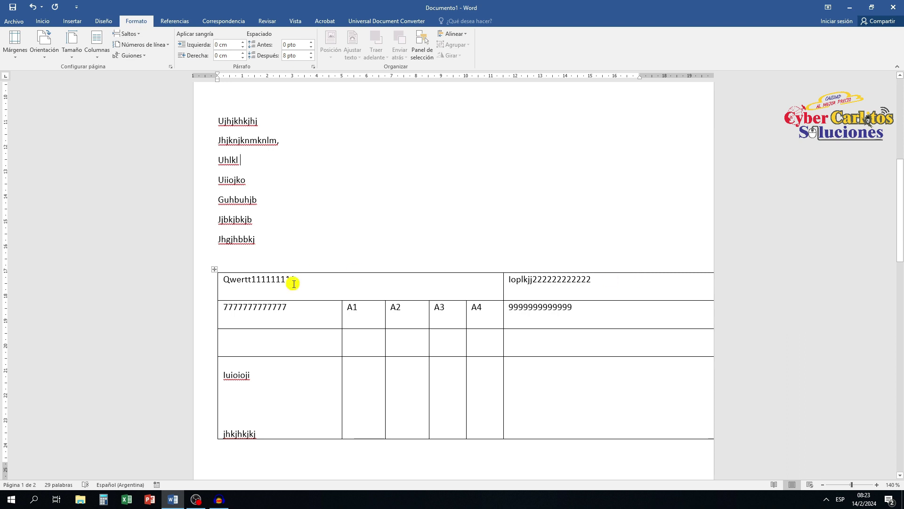
{"action": "left_click", "coordinate": [215, 269]}
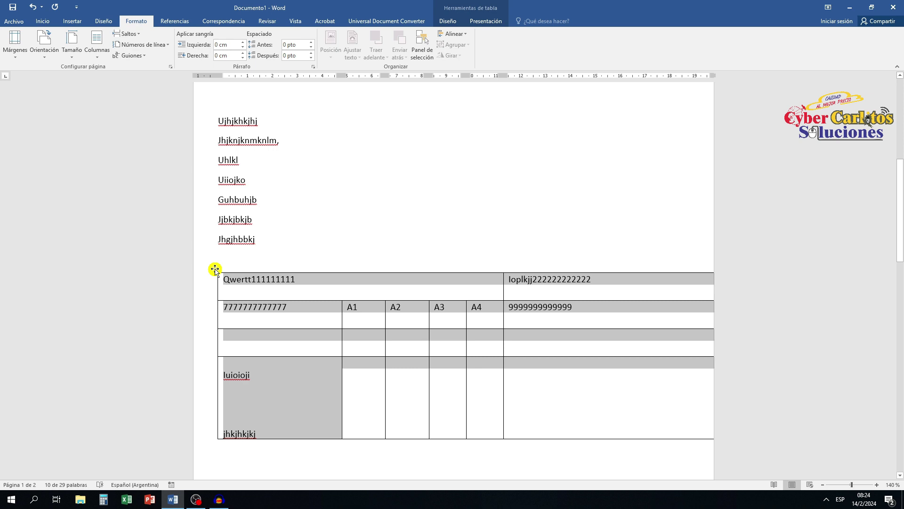
Step: Change the table's Ancho preferido from 20 cm to 18 cm in Propiedades de tabla
{"action": "right_click", "coordinate": [215, 270]}
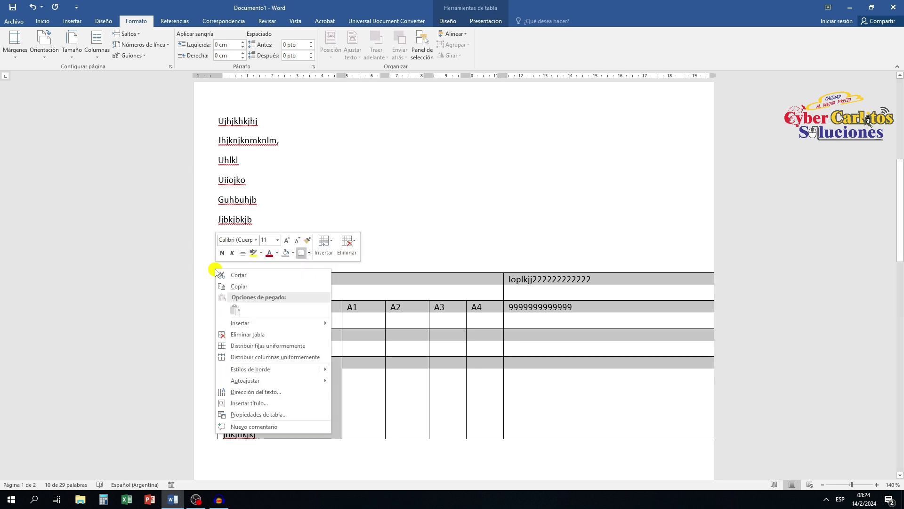
{"action": "left_click", "coordinate": [245, 414]}
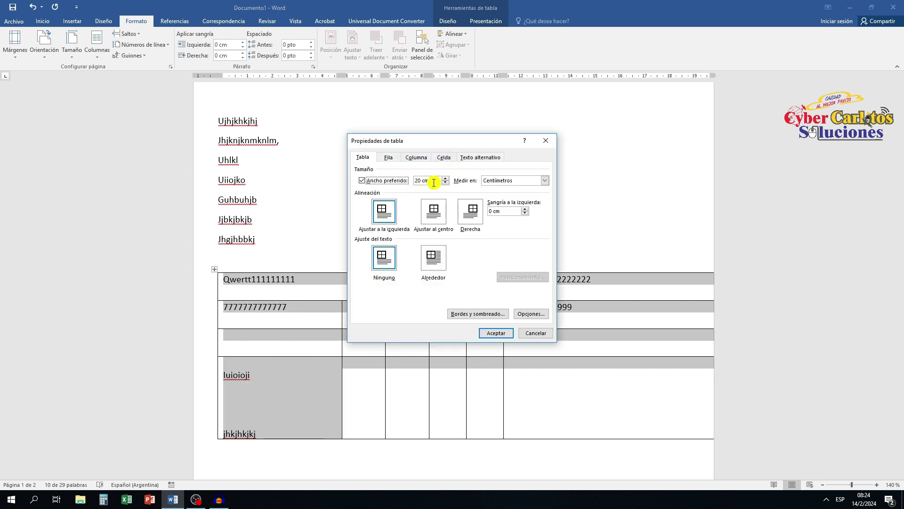
{"action": "left_click_drag", "start_coordinate": [436, 183], "coordinate": [405, 180]}
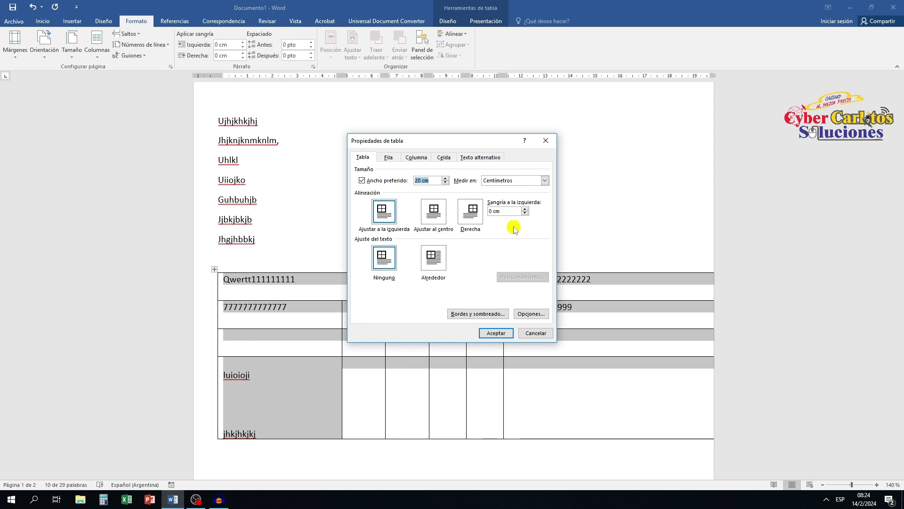
{"action": "type", "text": "18"}
{"action": "key", "text": "Return"}
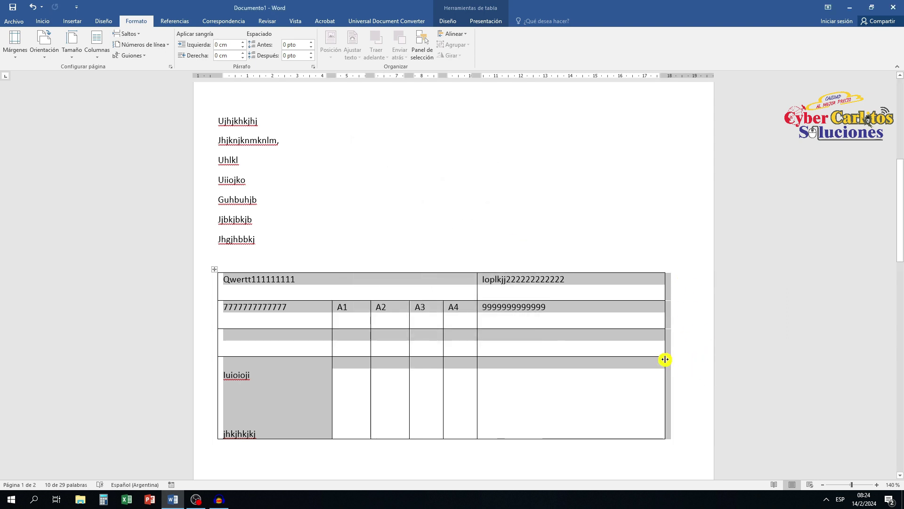
{"action": "left_click", "coordinate": [670, 380]}
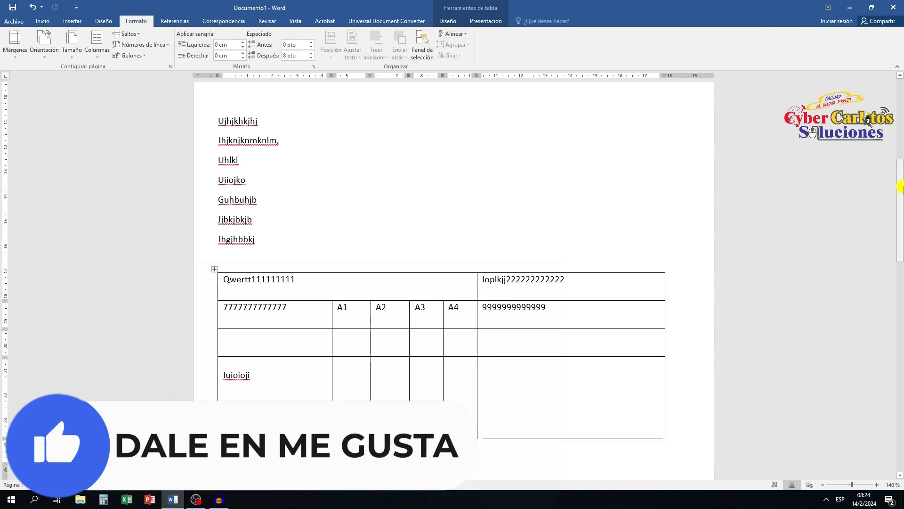
{"action": "left_click_drag", "start_coordinate": [901, 163], "coordinate": [901, 260]}
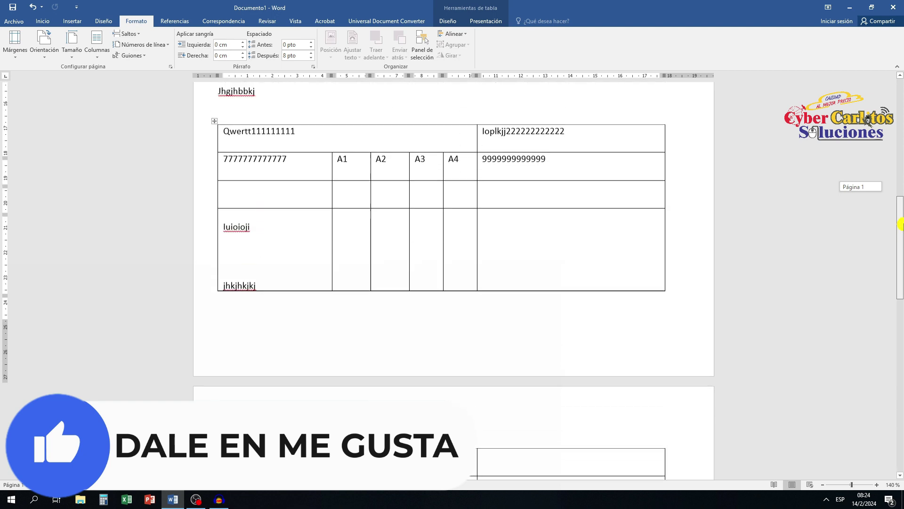
{"action": "mouse_move", "coordinate": [900, 260]}
{"action": "left_mouse_down"}
{"action": "mouse_move", "coordinate": [900, 211]}
{"action": "mouse_move", "coordinate": [901, 226]}
{"action": "left_mouse_up"}
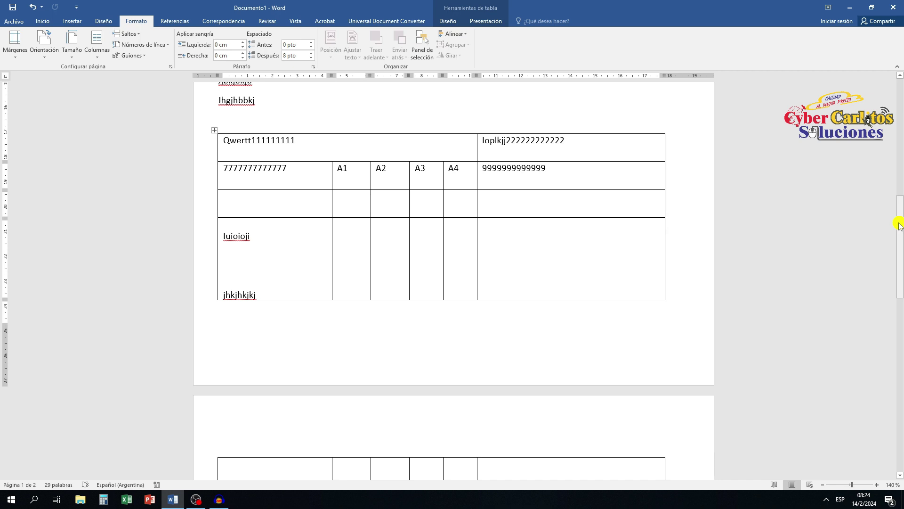
Step: Insert blank lines above the table, then undo them
{"action": "left_click", "coordinate": [251, 116]}
{"action": "key", "text": "Return"}
{"action": "key", "text": "Return"}
{"action": "key", "text": "Return"}
{"action": "key", "text": "Return"}
{"action": "key", "text": "Return"}
{"action": "key", "text": "Return"}
{"action": "key", "text": "Return"}
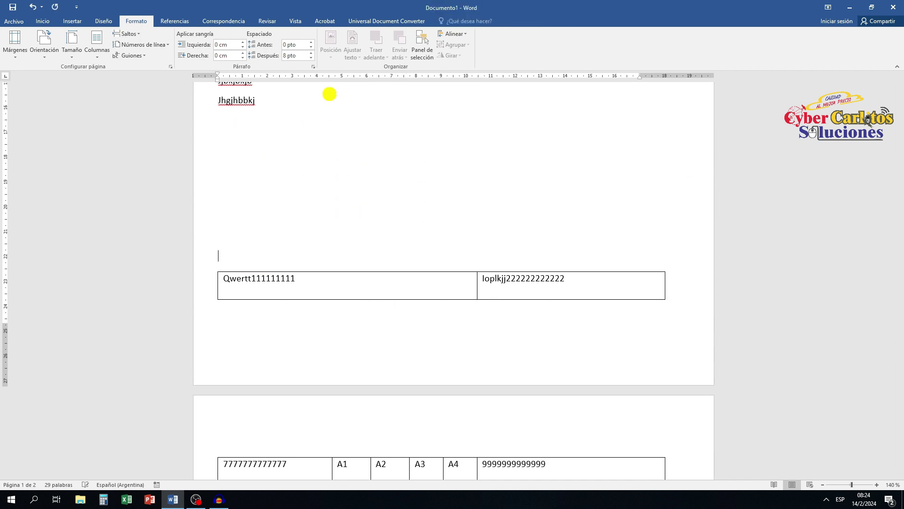
{"action": "key", "text": "Return"}
{"action": "key", "text": "Return"}
{"action": "left_click_drag", "start_coordinate": [900, 222], "coordinate": [901, 295]}
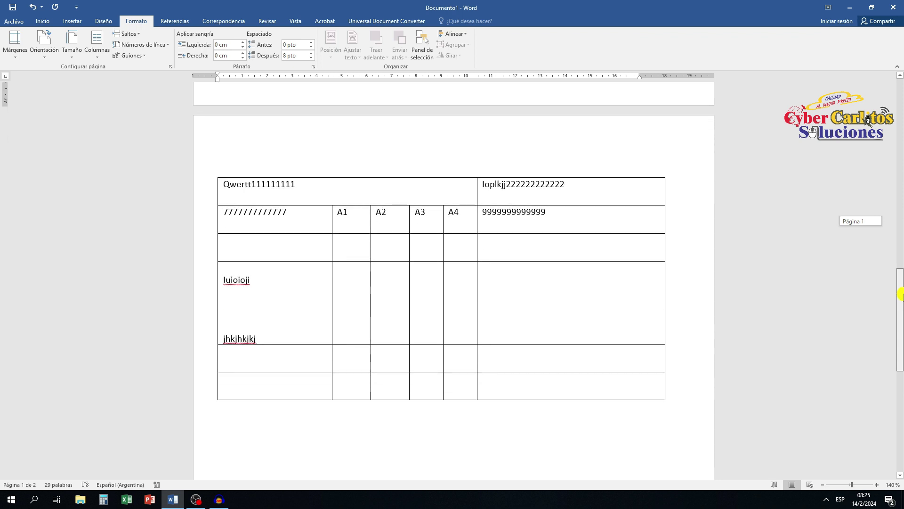
{"action": "left_click", "coordinate": [33, 6]}
{"action": "left_click", "coordinate": [33, 7]}
{"action": "left_click", "coordinate": [33, 7]}
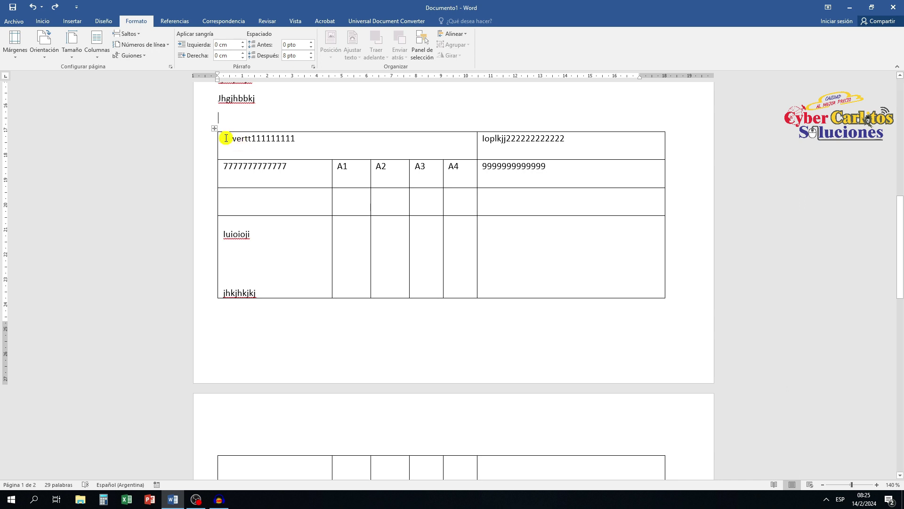
Step: Drag from the table's last cell upward to select the whole table across both pages
{"action": "scroll", "coordinate": [596, 390], "scroll_direction": "down", "scroll_amount": 3}
{"action": "left_click", "coordinate": [595, 390]}
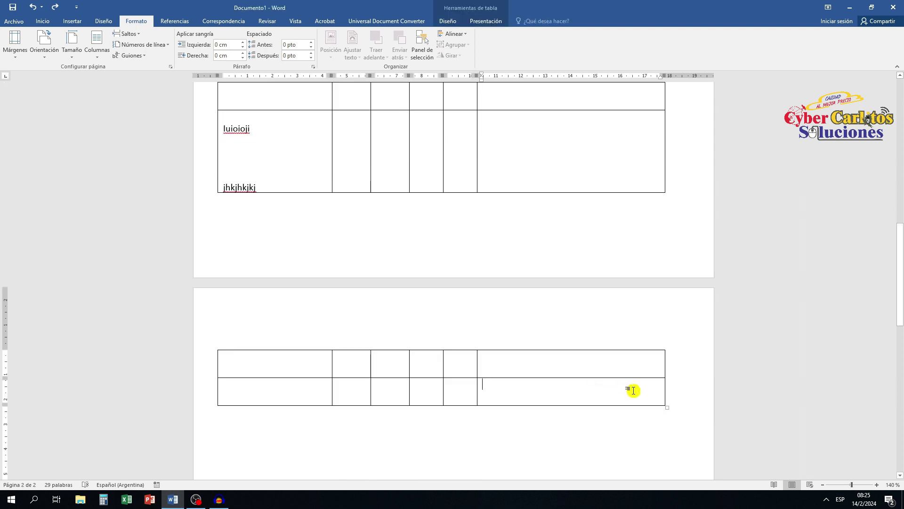
{"action": "mouse_move", "coordinate": [638, 390]}
{"action": "left_mouse_down"}
{"action": "mouse_move", "coordinate": [329, 88]}
{"action": "mouse_move", "coordinate": [311, 343]}
{"action": "left_mouse_up"}
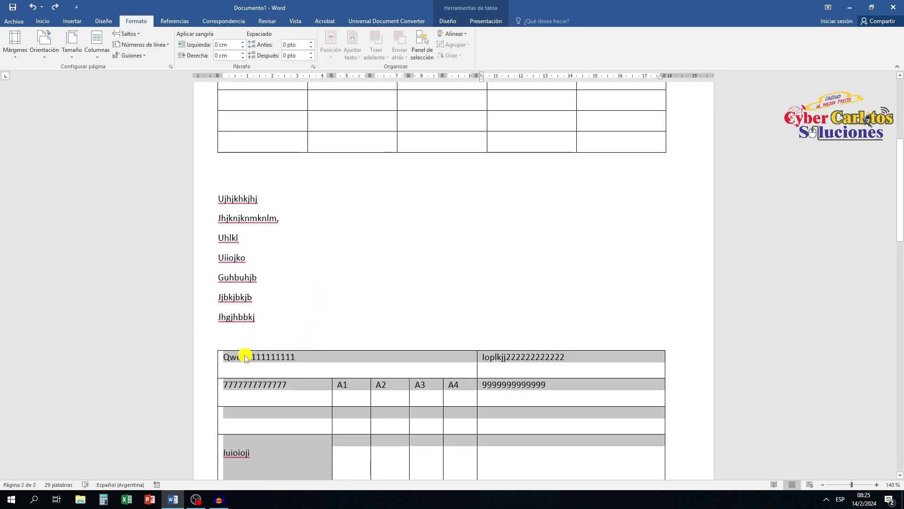
Step: Select the whole table and set its font size to 9,5 pt on the Inicio tab
{"action": "left_click_drag", "start_coordinate": [245, 358], "coordinate": [245, 359]}
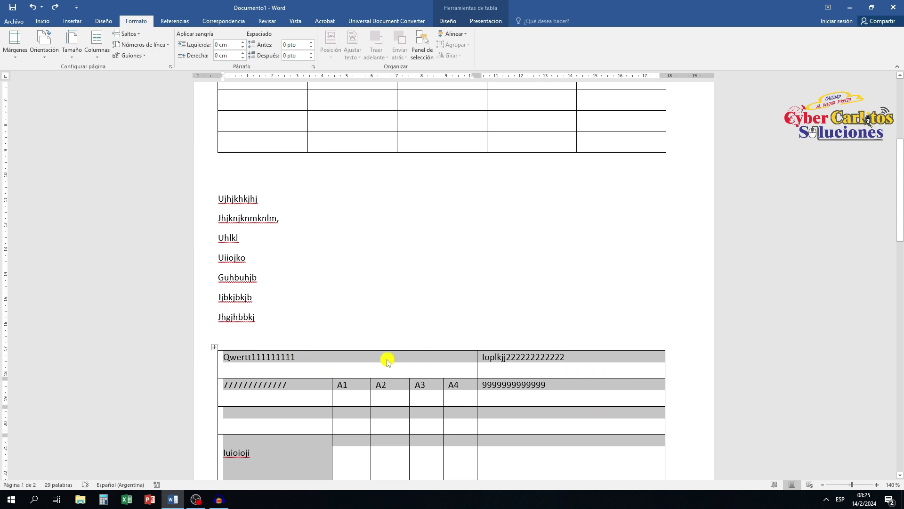
{"action": "left_click", "coordinate": [42, 20]}
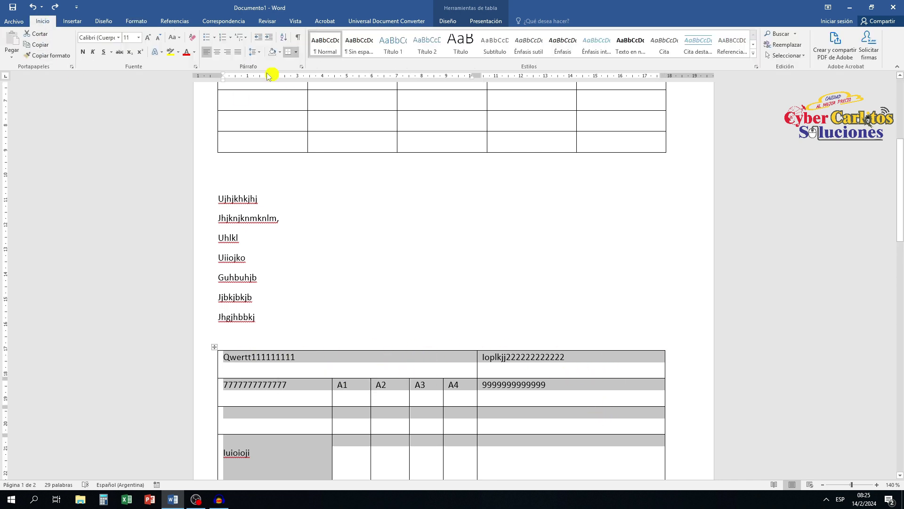
{"action": "left_click", "coordinate": [134, 38]}
{"action": "type", "text": "9,5"}
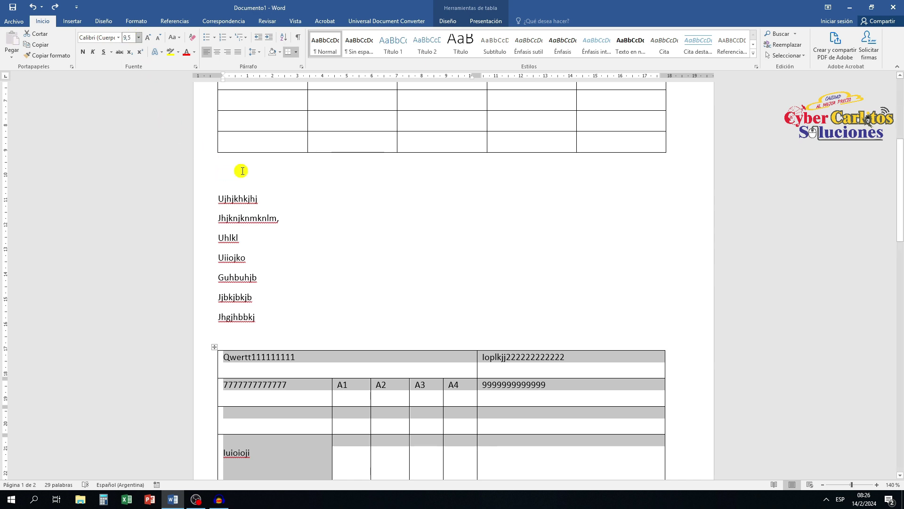
{"action": "key", "text": "Return"}
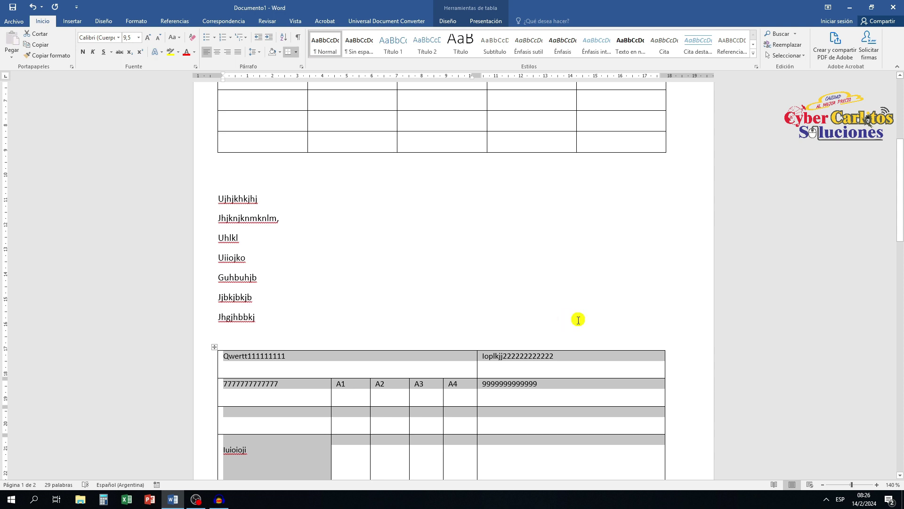
{"action": "left_click_drag", "start_coordinate": [900, 151], "coordinate": [900, 188]}
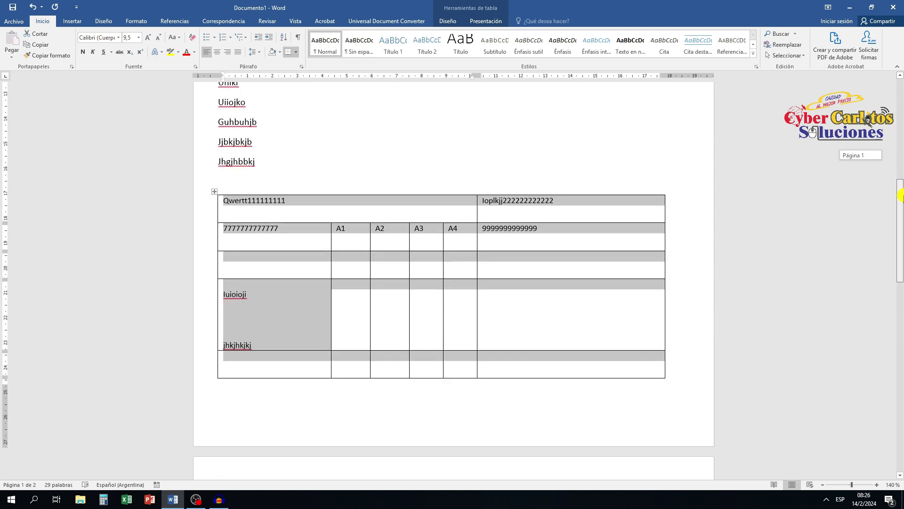
Step: Narrow the lower table's first column and shorten its tall second row
{"action": "left_click", "coordinate": [481, 297]}
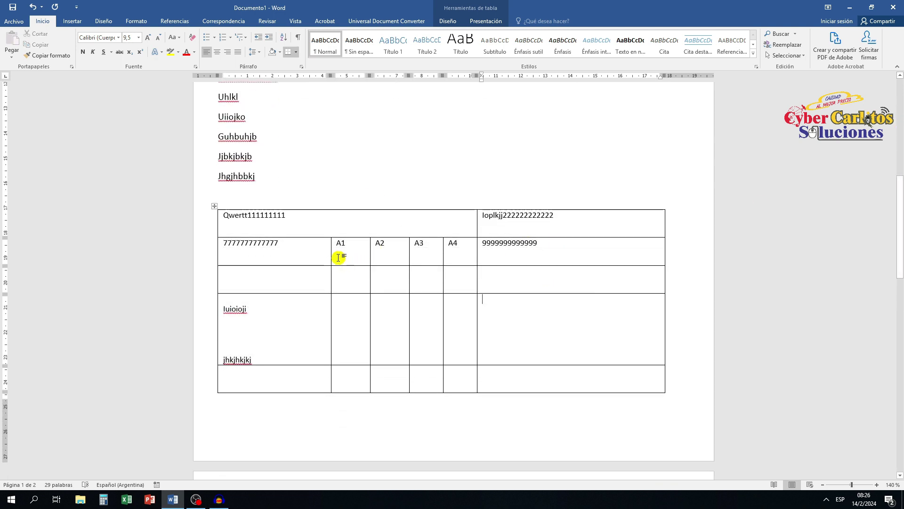
{"action": "mouse_move", "coordinate": [331, 256]}
{"action": "left_mouse_down"}
{"action": "mouse_move", "coordinate": [317, 254]}
{"action": "mouse_move", "coordinate": [360, 255]}
{"action": "left_mouse_up"}
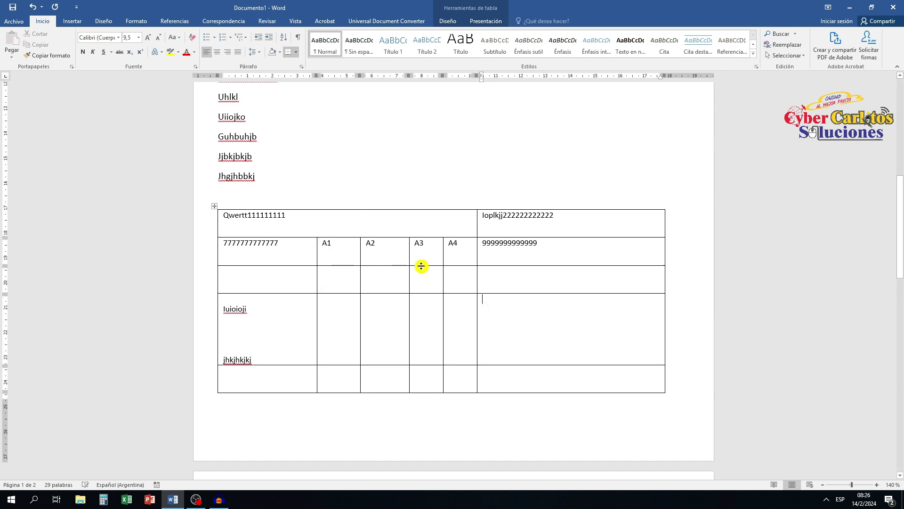
{"action": "left_click_drag", "start_coordinate": [223, 265], "coordinate": [224, 252]}
{"action": "scroll", "coordinate": [900, 219], "scroll_direction": "down", "scroll_amount": 3}
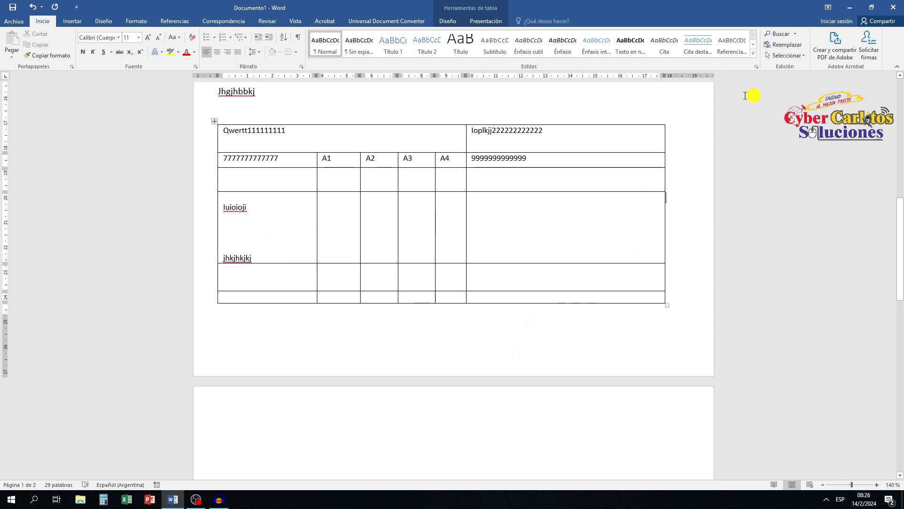
Step: Make the table's last row slightly taller
{"action": "left_click", "coordinate": [614, 118]}
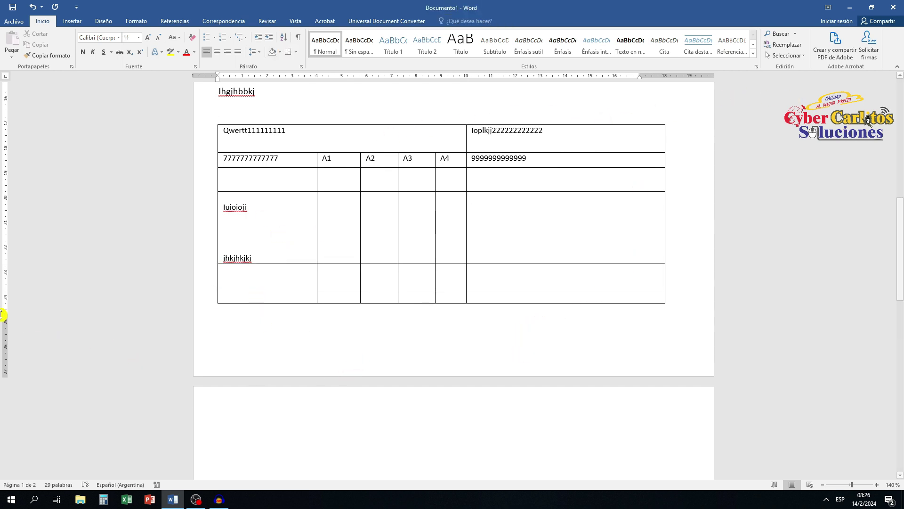
{"action": "left_click_drag", "start_coordinate": [9, 315], "coordinate": [9, 333]}
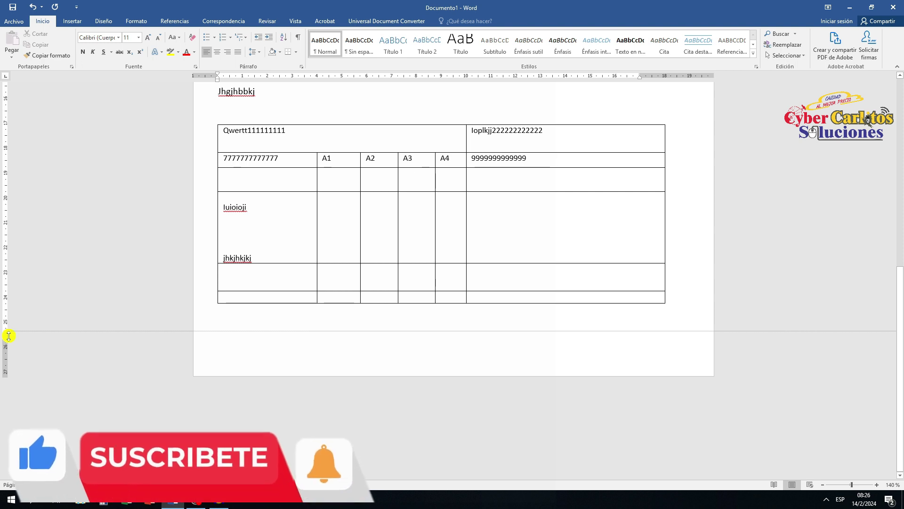
{"action": "scroll", "coordinate": [229, 337], "scroll_direction": "up", "scroll_amount": 3}
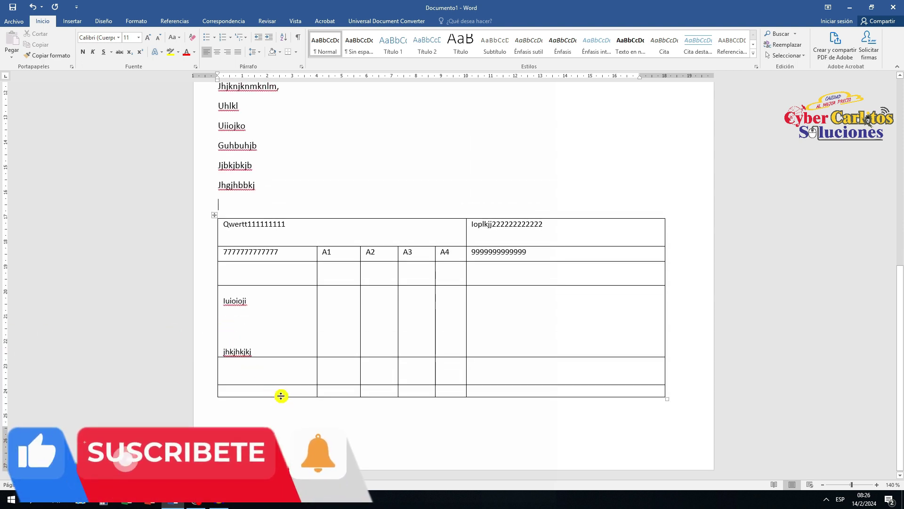
{"action": "left_click_drag", "start_coordinate": [283, 397], "coordinate": [283, 404]}
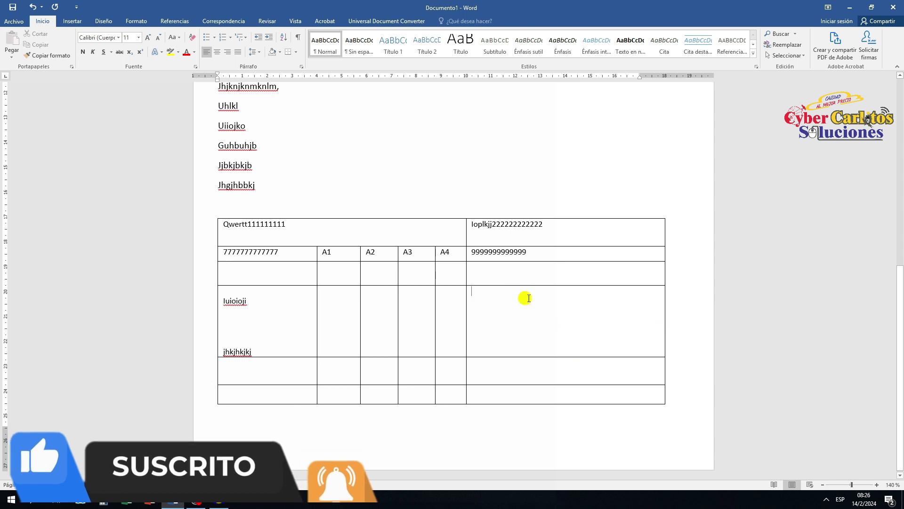
{"action": "left_click", "coordinate": [559, 314]}
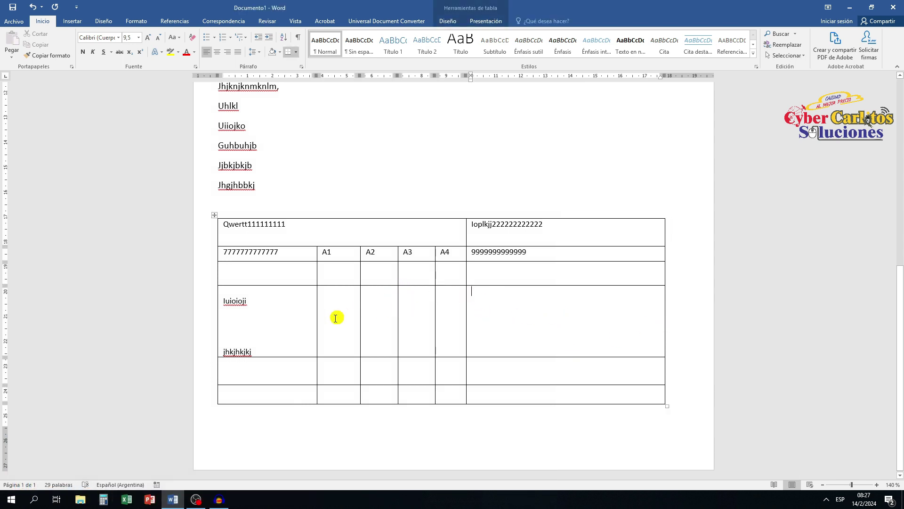
{"action": "left_click", "coordinate": [231, 302]}
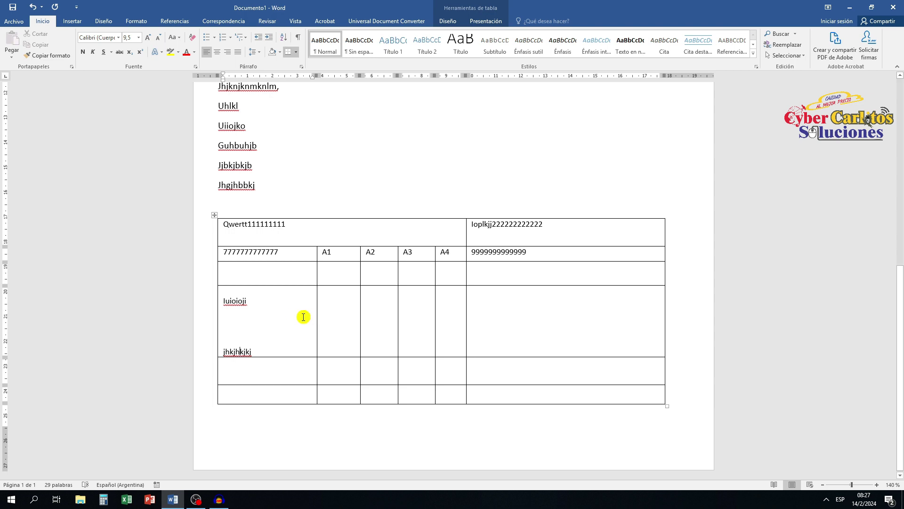
{"action": "left_click", "coordinate": [249, 331]}
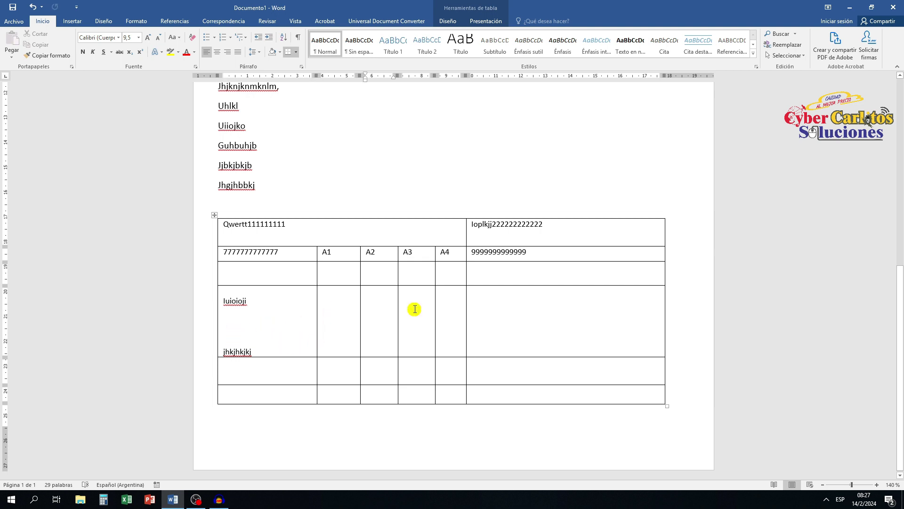
{"action": "double_click", "coordinate": [438, 307]}
{"action": "left_click", "coordinate": [504, 309]}
Step: Delete the empty lines between Iuioioji and Jhkjhkjkj in the tall first cell
{"action": "left_click", "coordinate": [437, 291]}
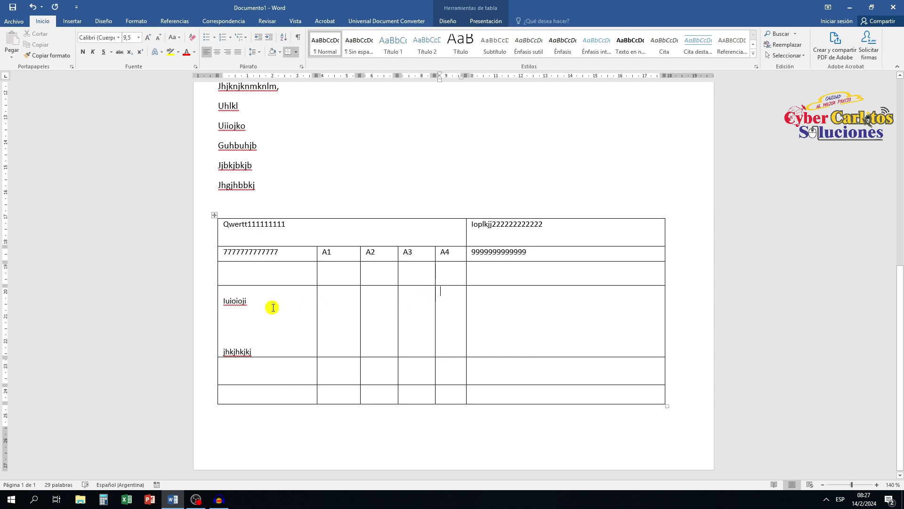
{"action": "left_click_drag", "start_coordinate": [226, 309], "coordinate": [261, 326]}
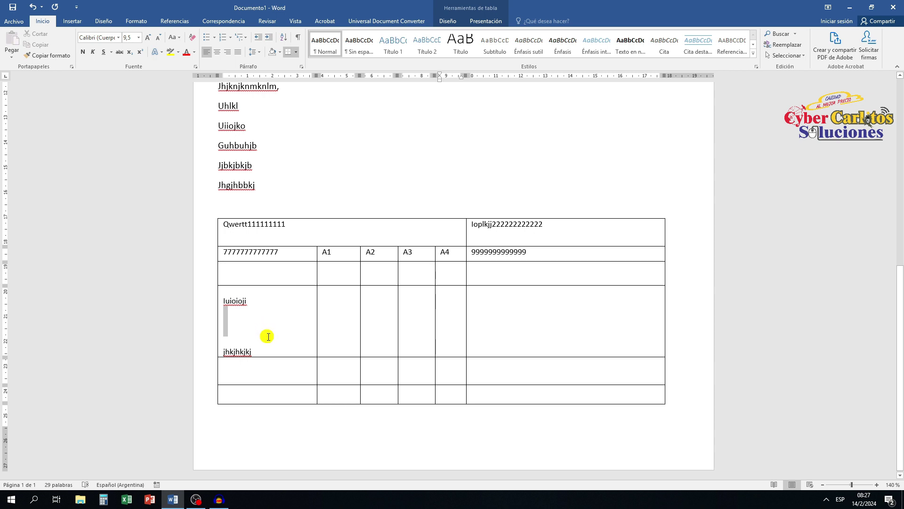
{"action": "left_click_drag", "start_coordinate": [264, 330], "coordinate": [269, 338]}
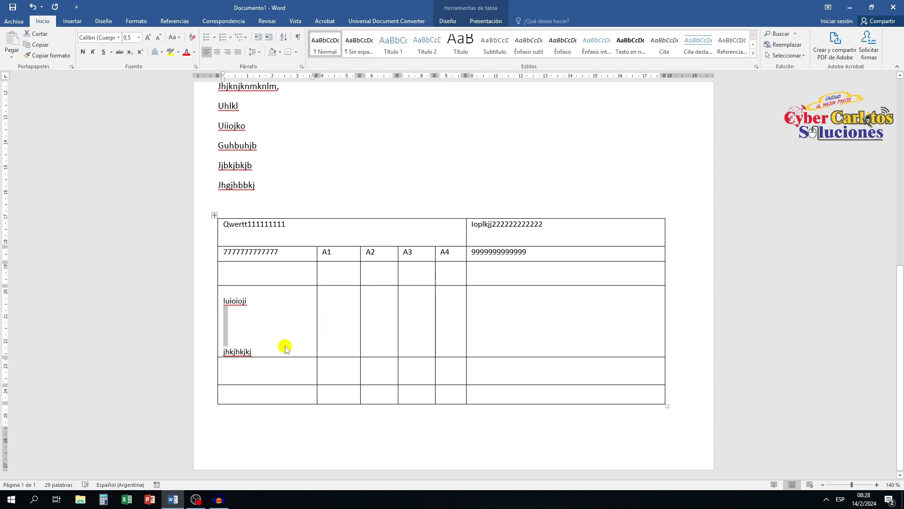
{"action": "key", "text": "Delete"}
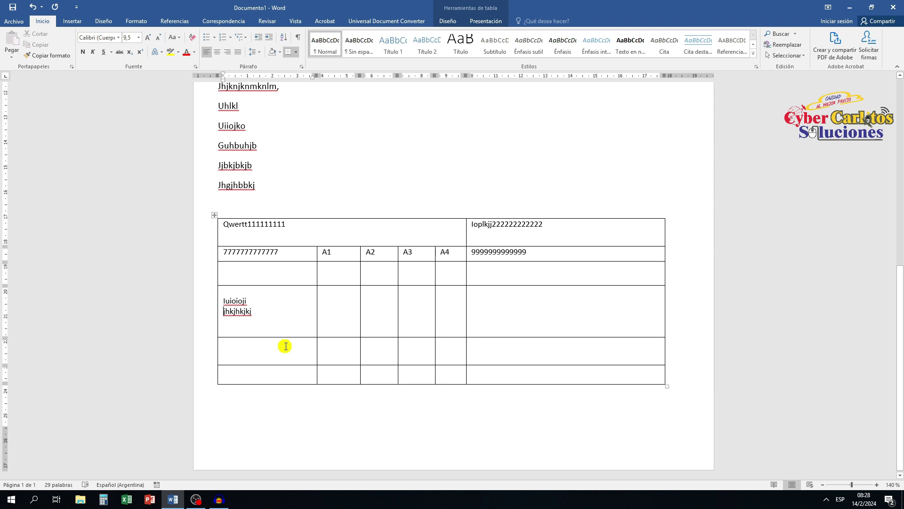
{"action": "double_click", "coordinate": [257, 327]}
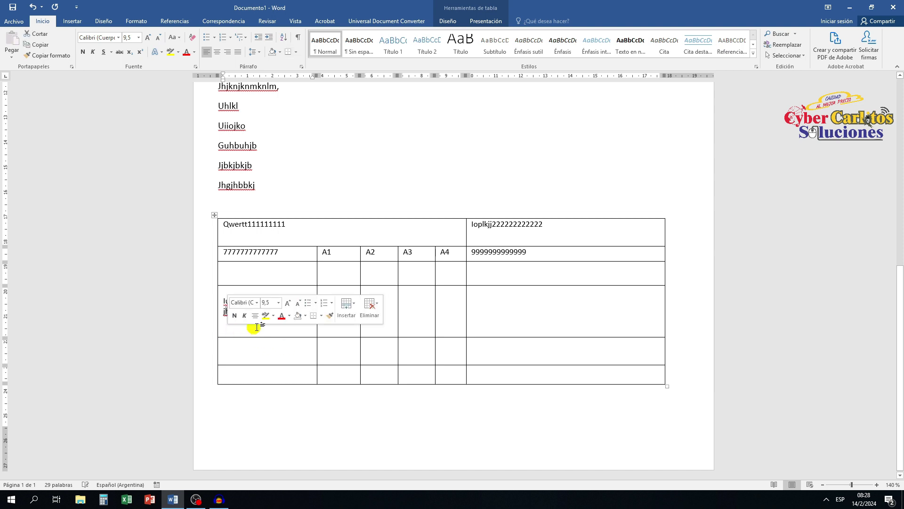
{"action": "left_click", "coordinate": [262, 320]}
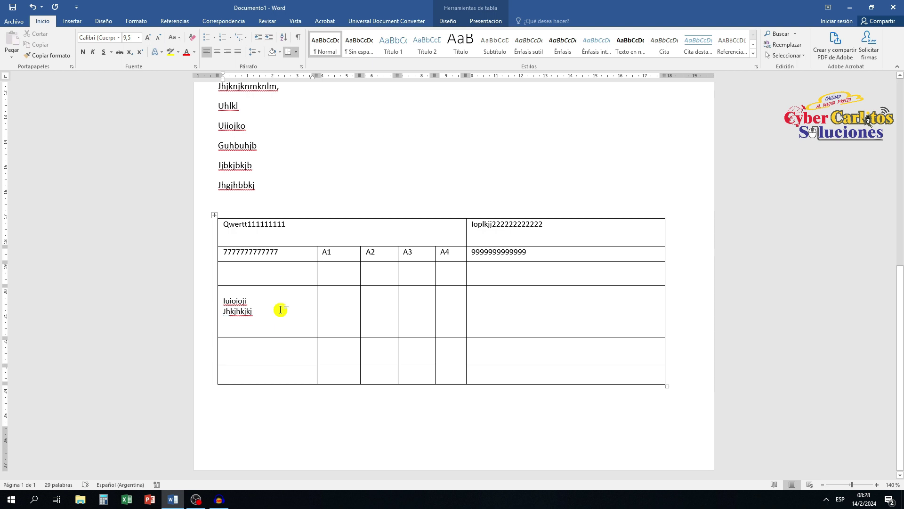
{"action": "key", "text": "Down"}
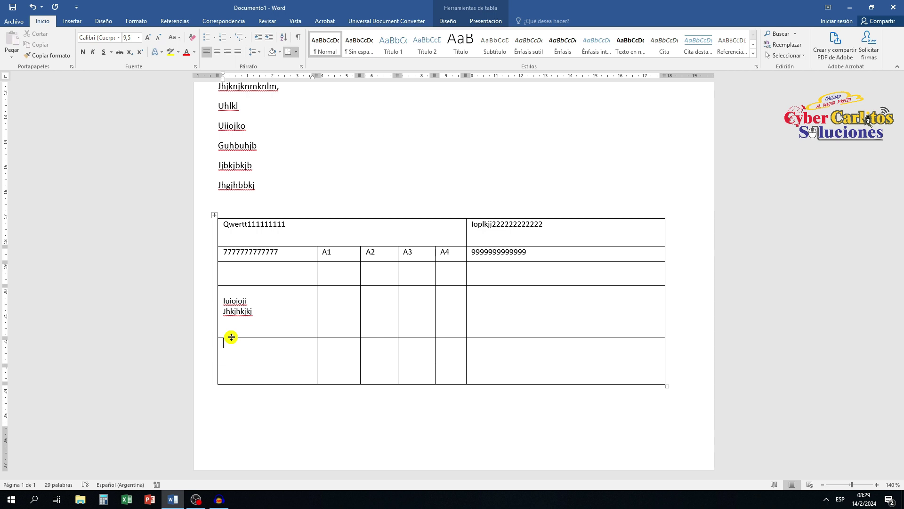
Step: Shorten the fourth row until it closely fits Iuioioji and Jhkjhkjkj
{"action": "left_click_drag", "start_coordinate": [232, 336], "coordinate": [235, 328]}
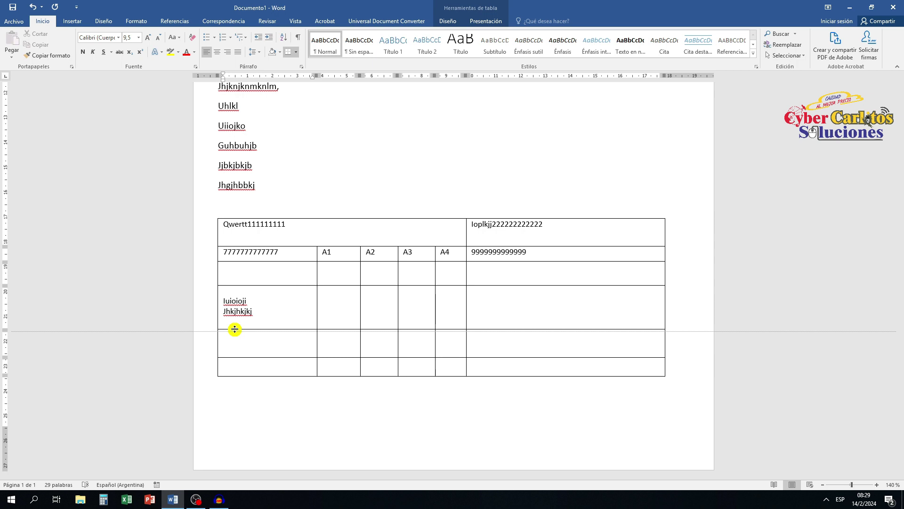
{"action": "left_click_drag", "start_coordinate": [234, 328], "coordinate": [238, 320]}
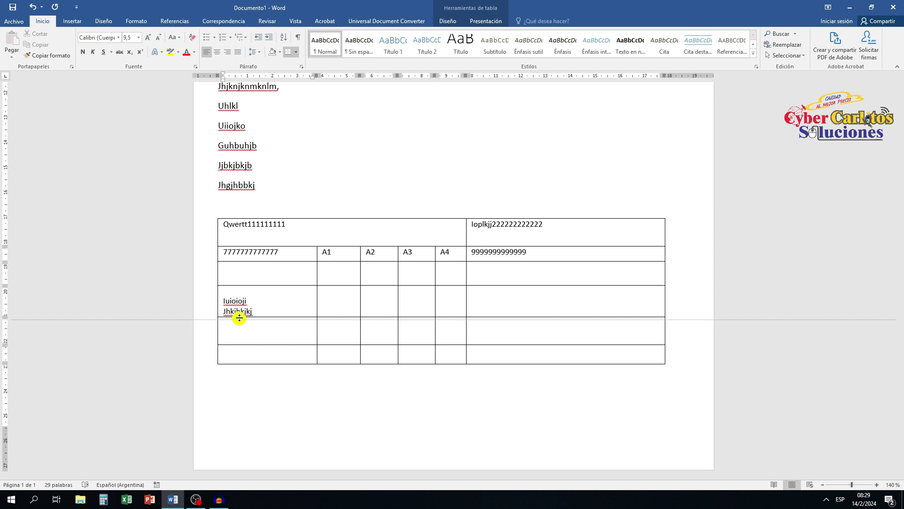
{"action": "left_click_drag", "start_coordinate": [238, 320], "coordinate": [241, 311]}
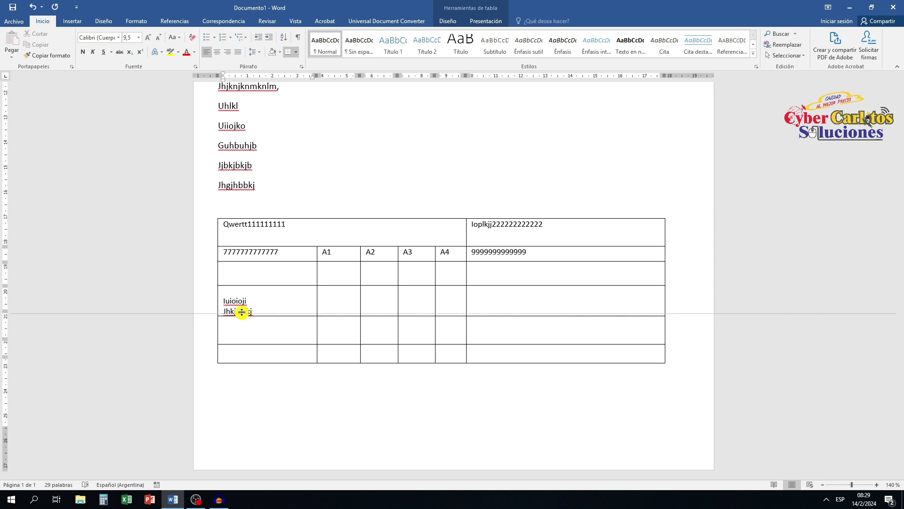
{"action": "left_click_drag", "start_coordinate": [242, 312], "coordinate": [242, 313]}
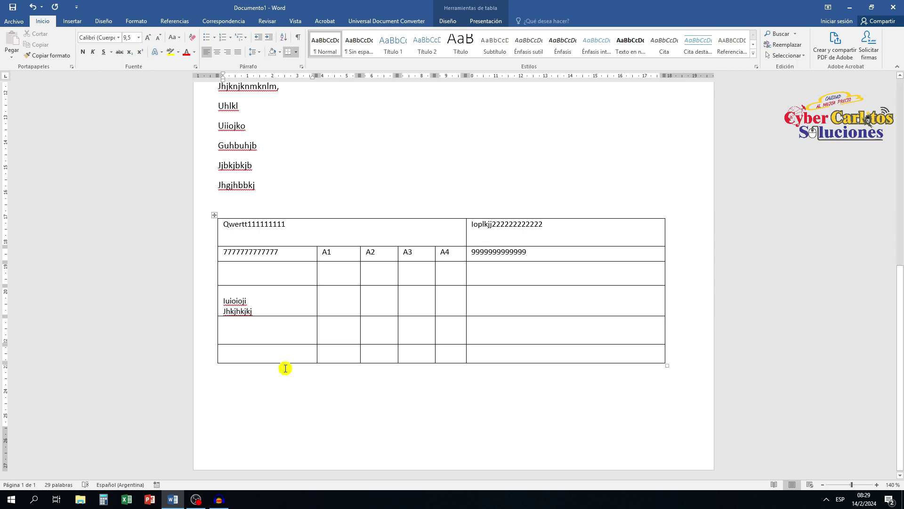